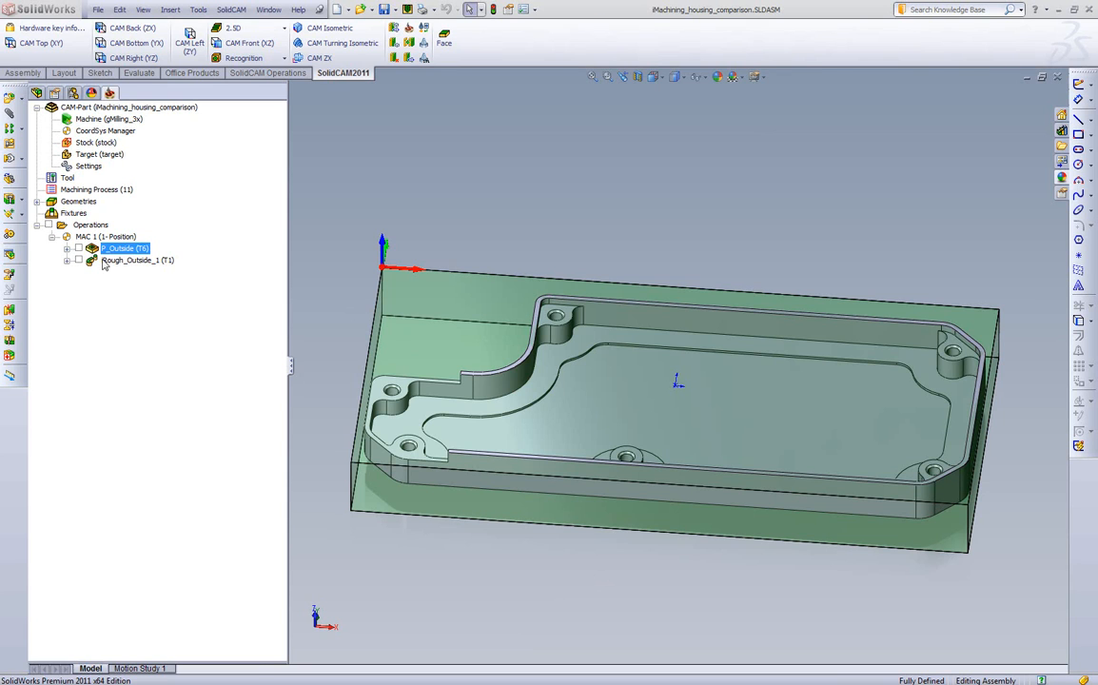
Step: Display the toolpaths of P_Outside and iRough_Outside_1 one at a time, inspect each on the part, and hide both again
click(78, 248)
middle_drag(457, 308, 463, 449)
middle_drag(759, 546, 757, 373)
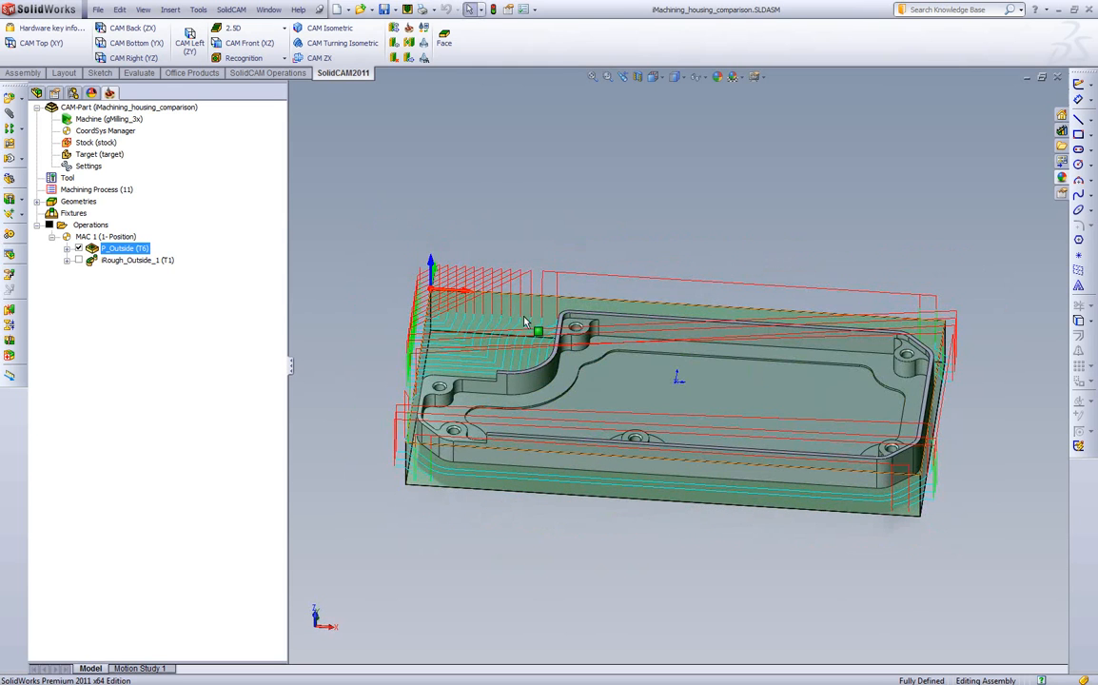
click(78, 248)
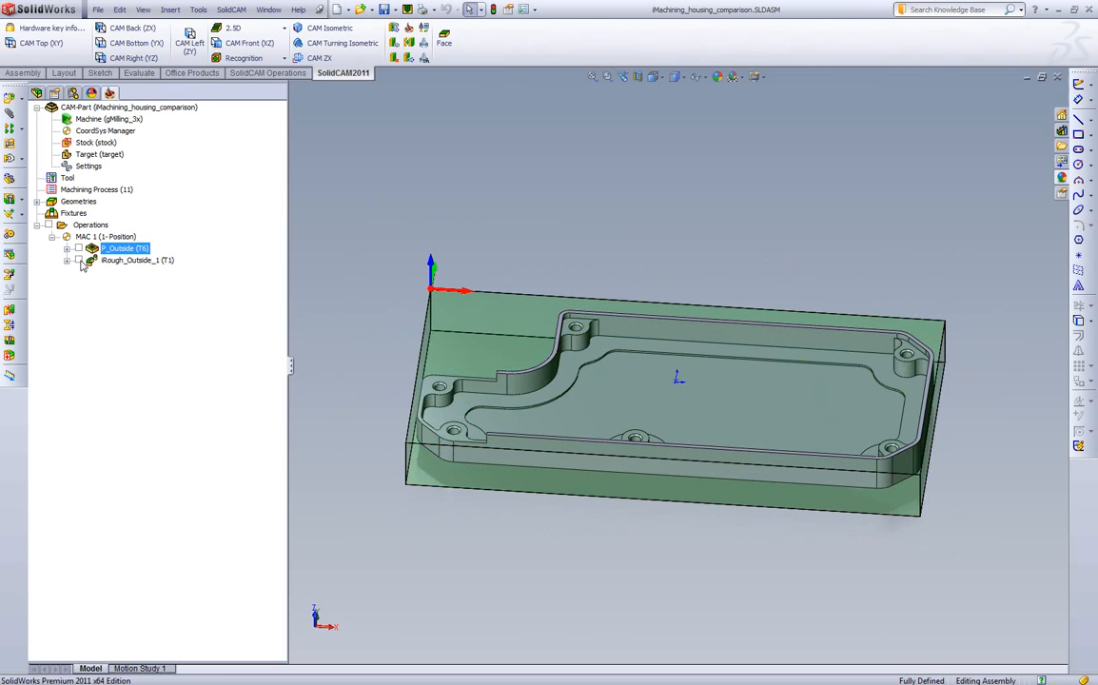
click(78, 260)
mouse_move(422, 416)
middle_down()
mouse_move(425, 564)
mouse_move(409, 532)
middle_up()
click(78, 260)
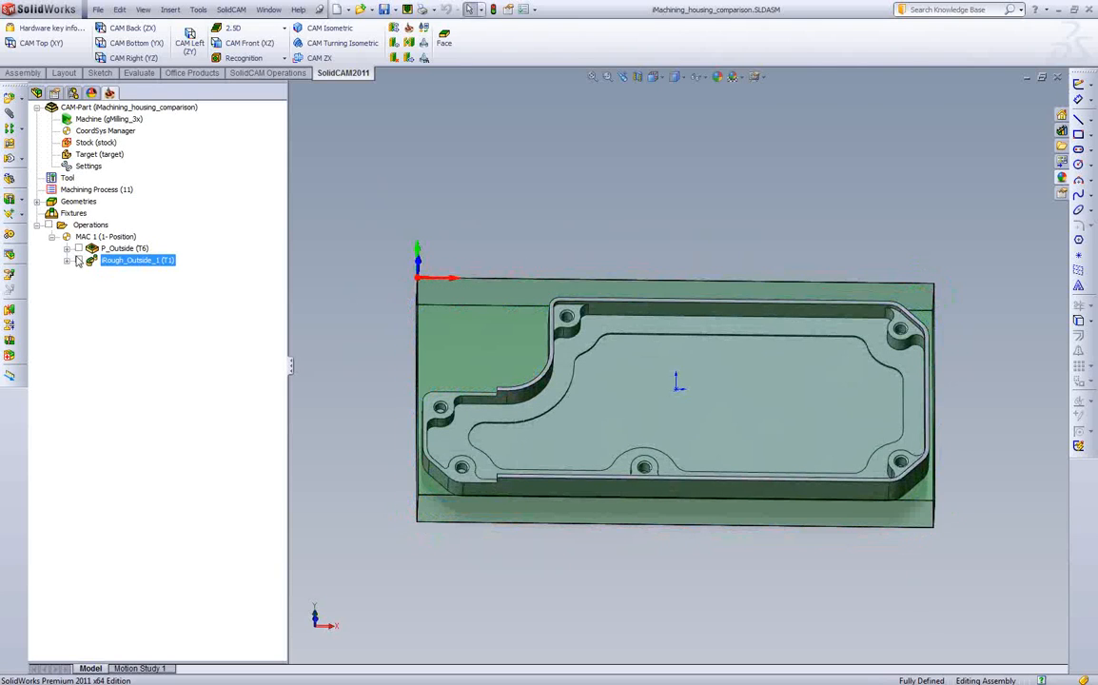
Step: Open the P_Outside pocket operation's tool data and switch spin to S (rpm) and feed to F (inch/min)
double_click(112, 251)
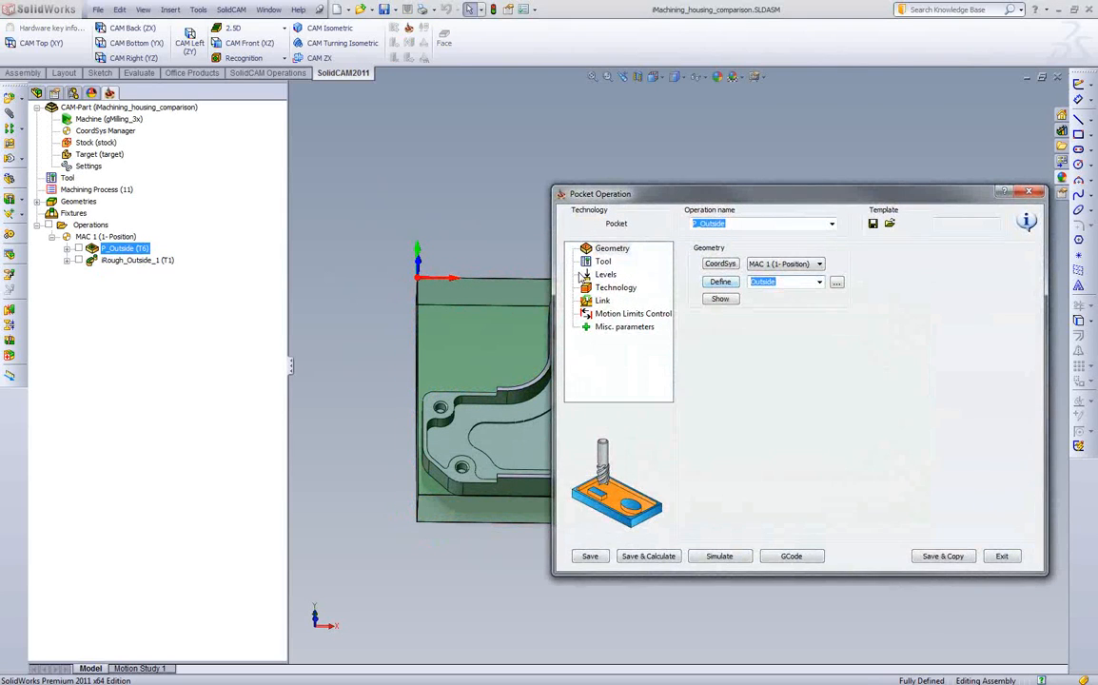
click(599, 262)
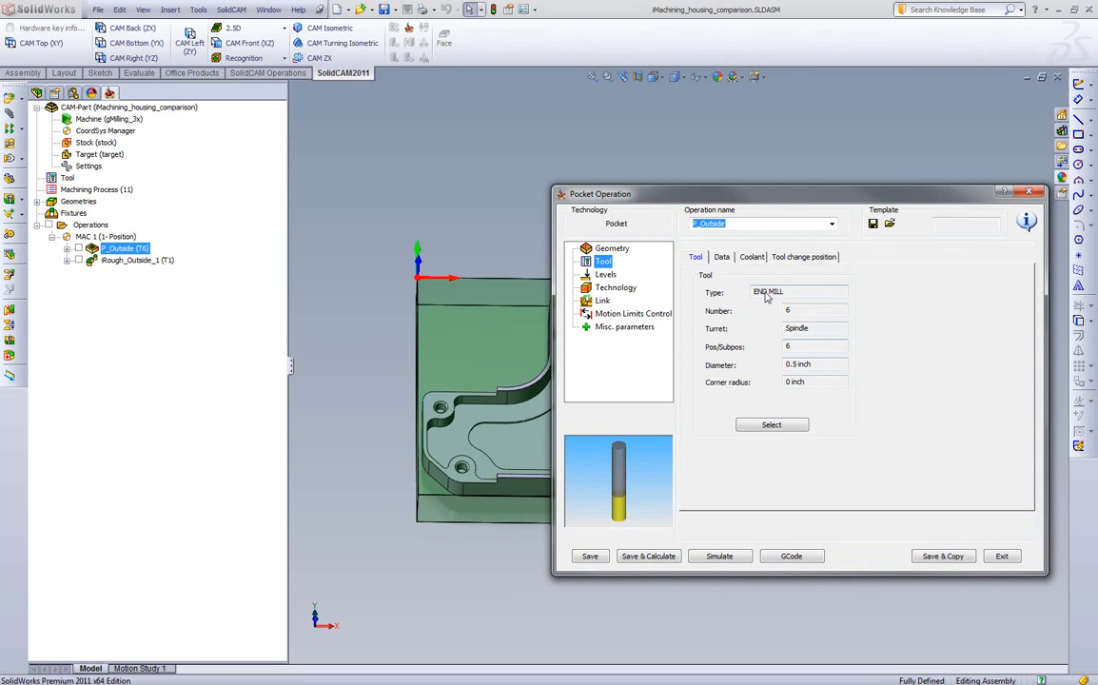
click(722, 258)
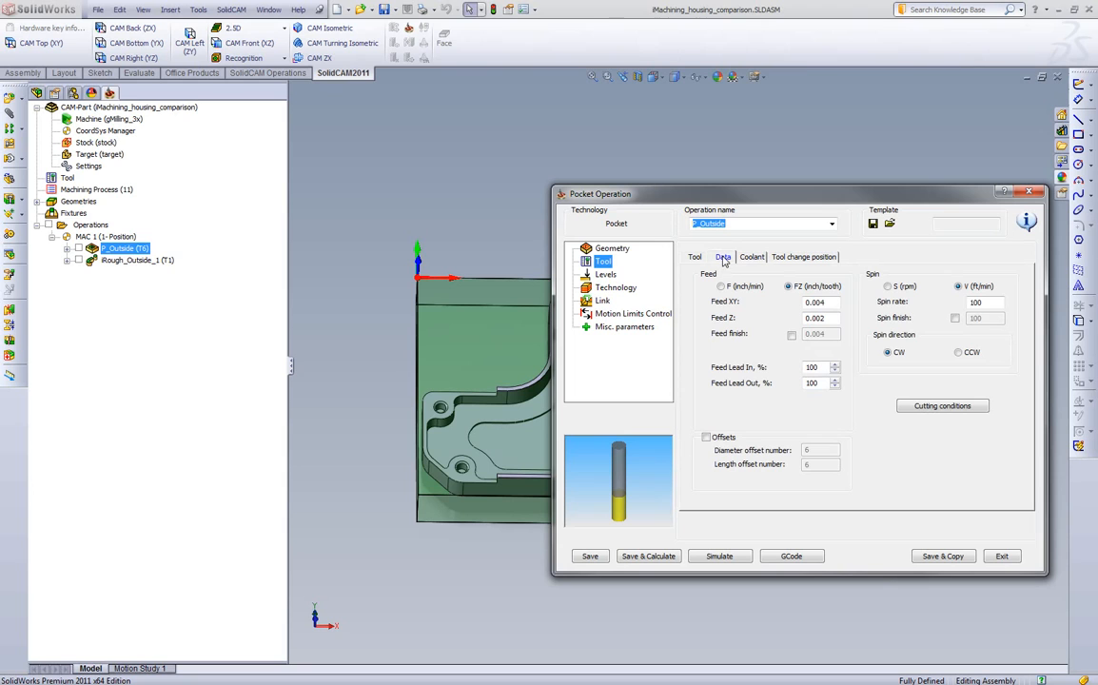
double_click(996, 303)
click(995, 303)
click(887, 287)
click(721, 287)
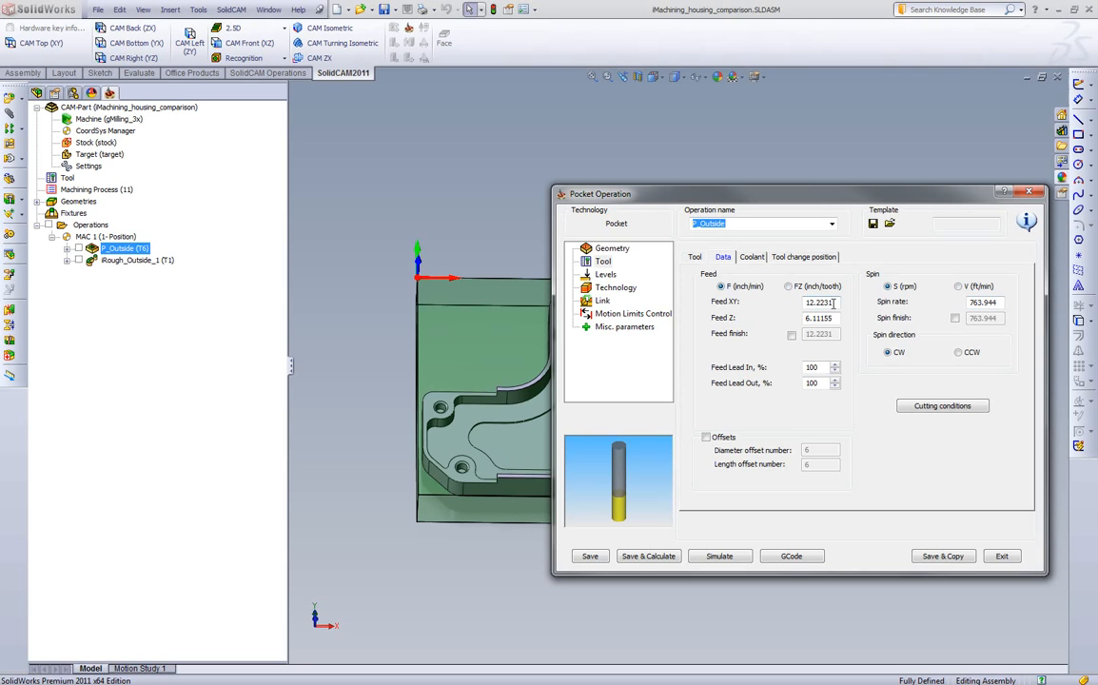
Step: Review the pocket operation's milling levels and step down, plus its technology and overlap settings
click(604, 275)
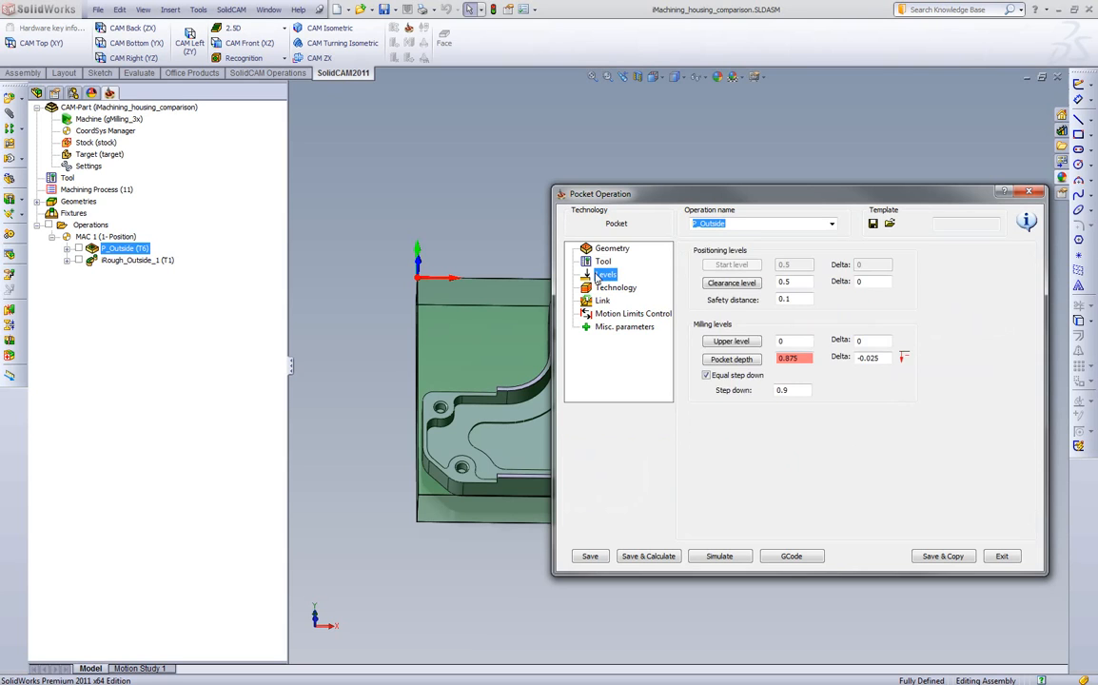
double_click(797, 390)
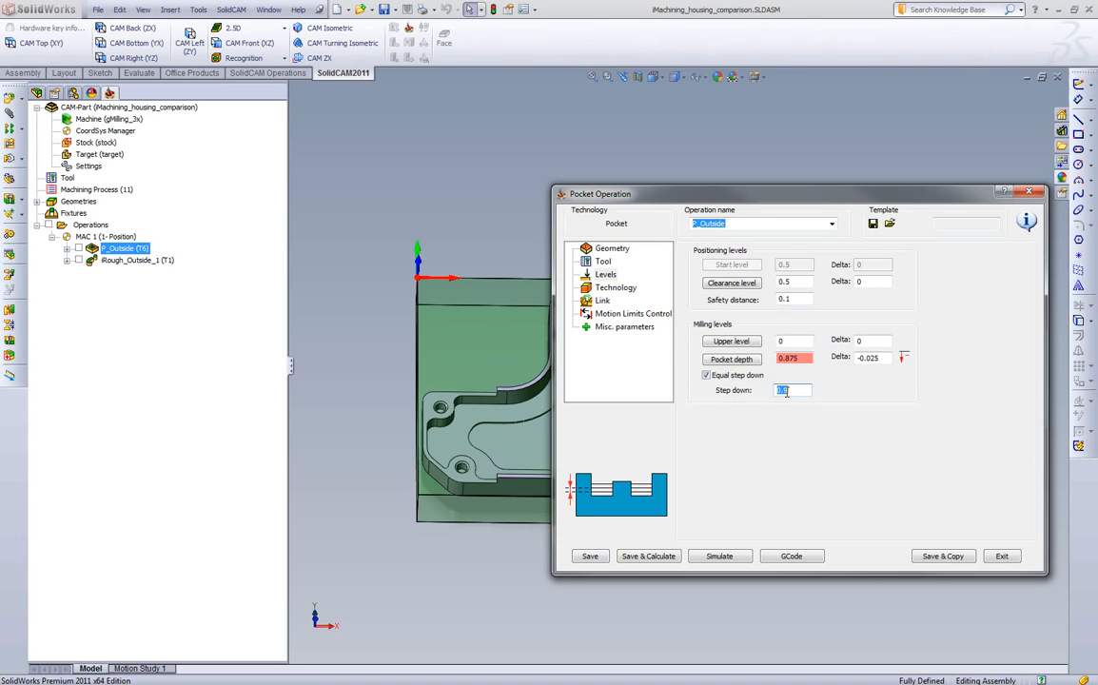
click(614, 287)
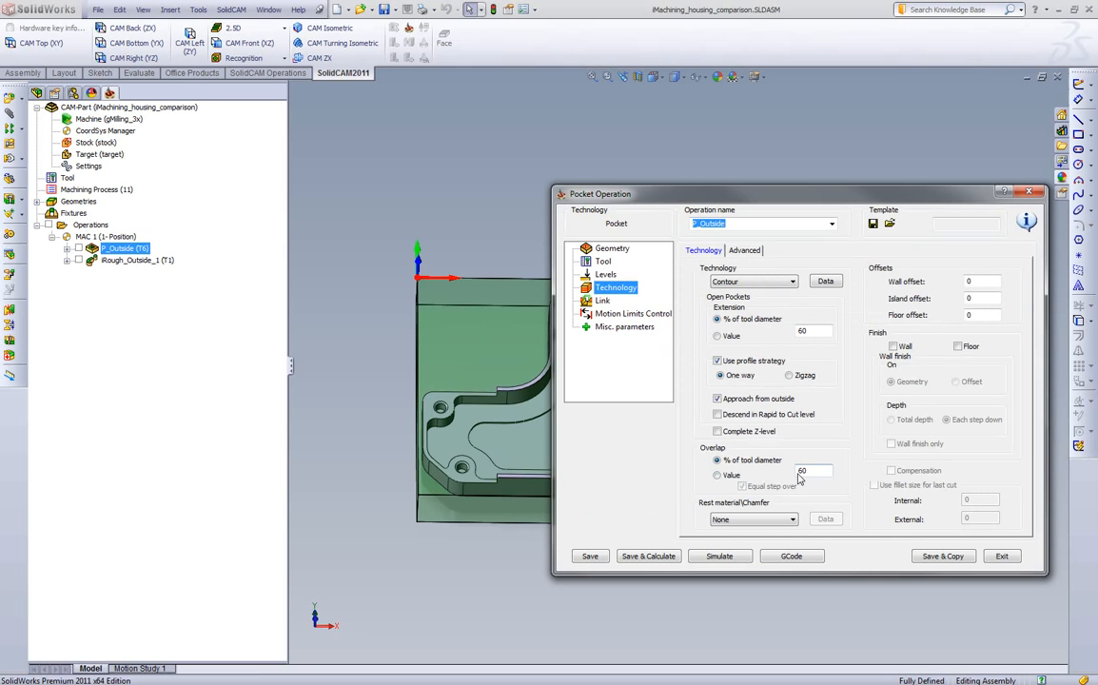
Step: Save and calculate P_Outside, run its Host CAD simulation at slightly reduced speed to check the machining time, and close the simulation
click(657, 558)
click(715, 557)
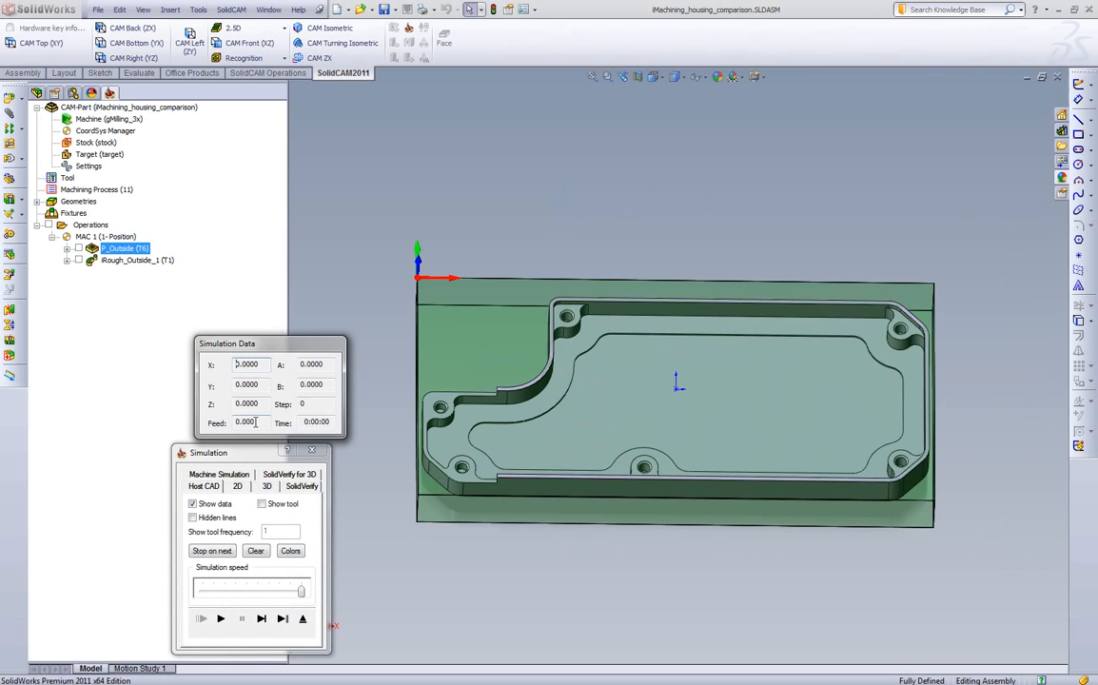
drag(300, 590, 288, 594)
click(220, 618)
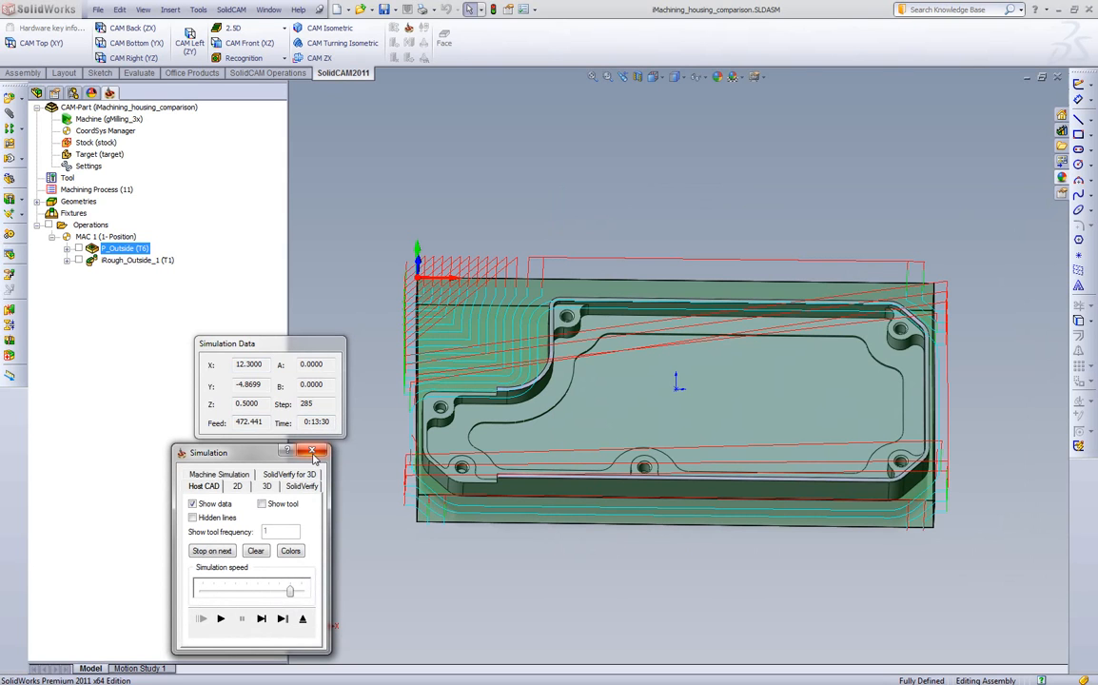
click(313, 452)
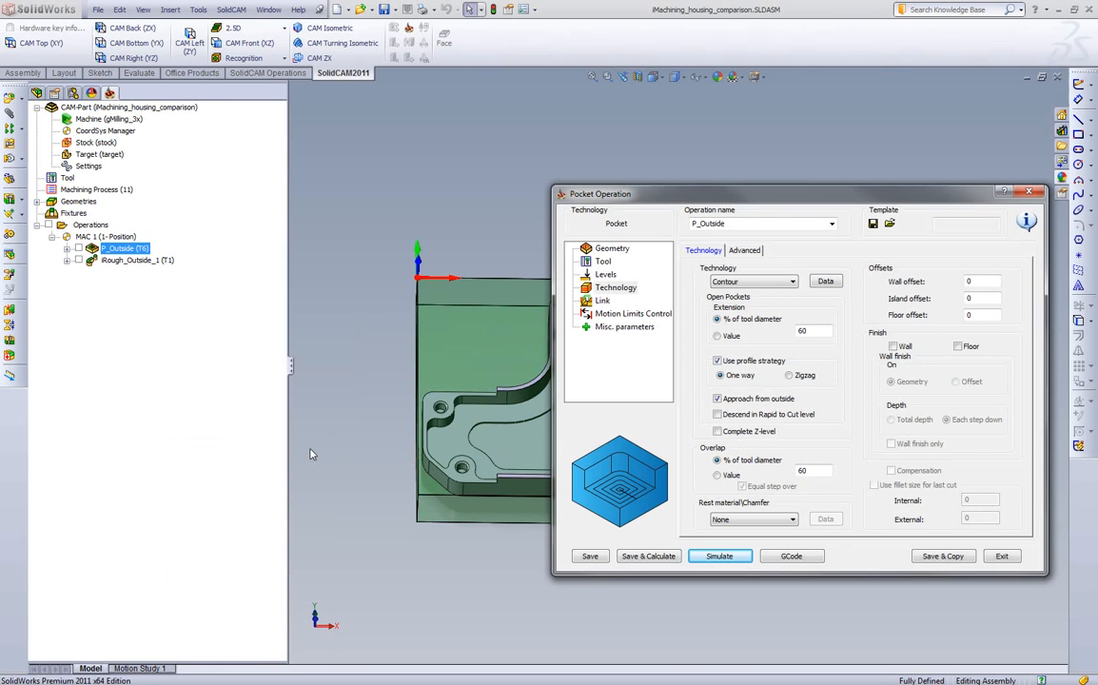
Step: Set the pocket operation's step down to 0.5, then save and calculate it
click(605, 274)
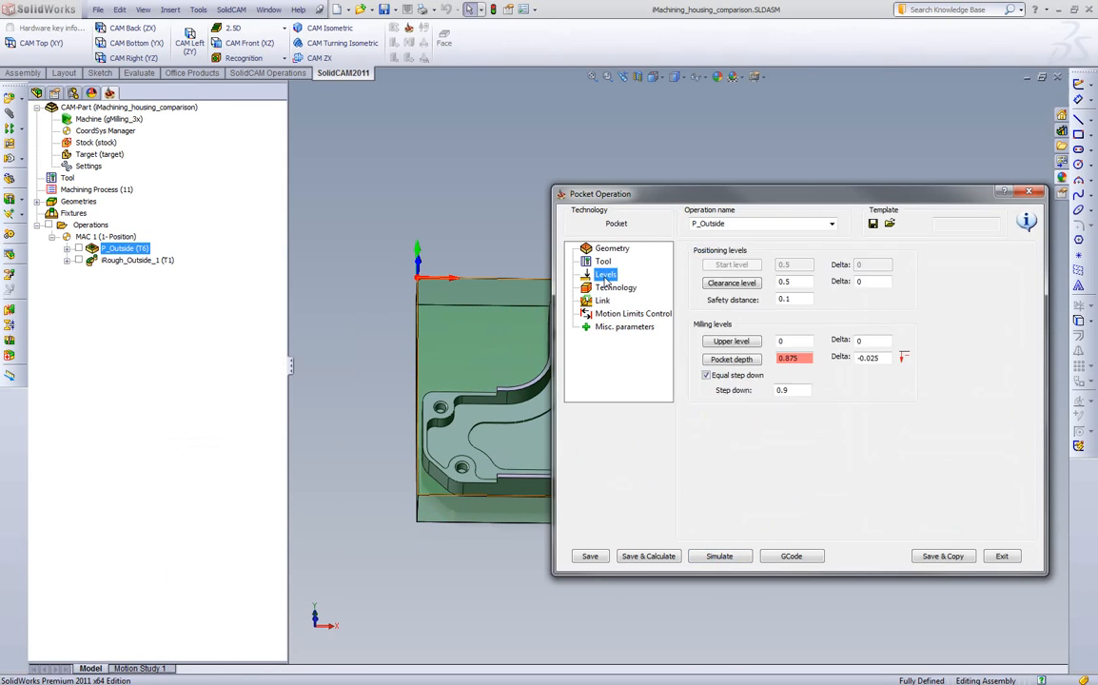
click(799, 389)
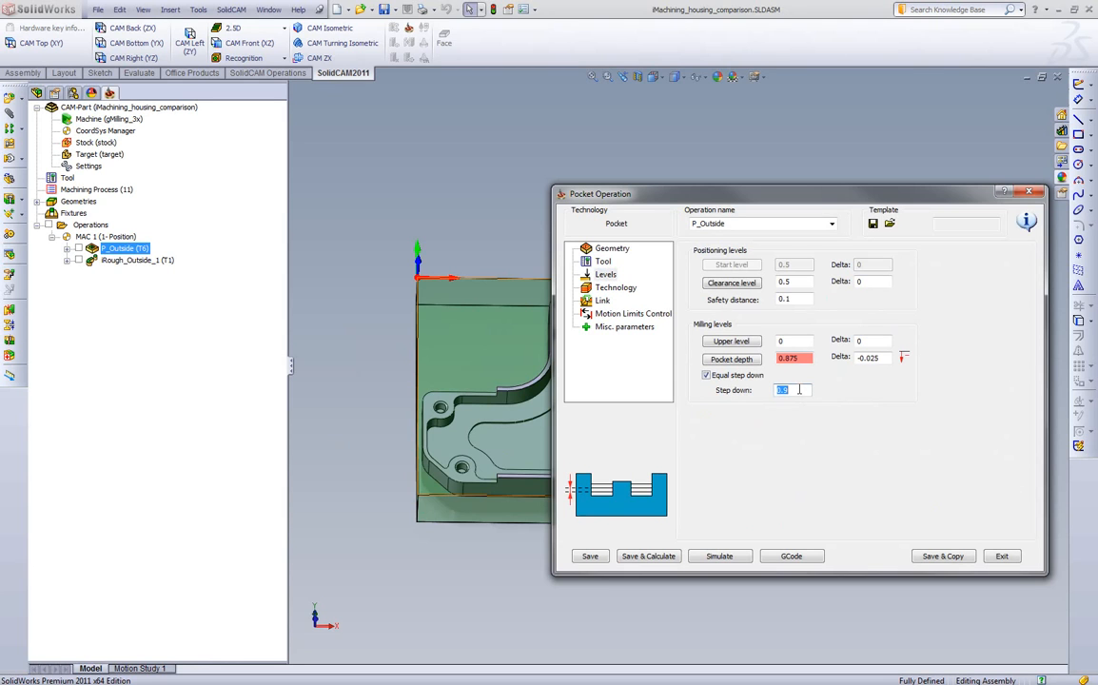
text(0.5)
click(661, 556)
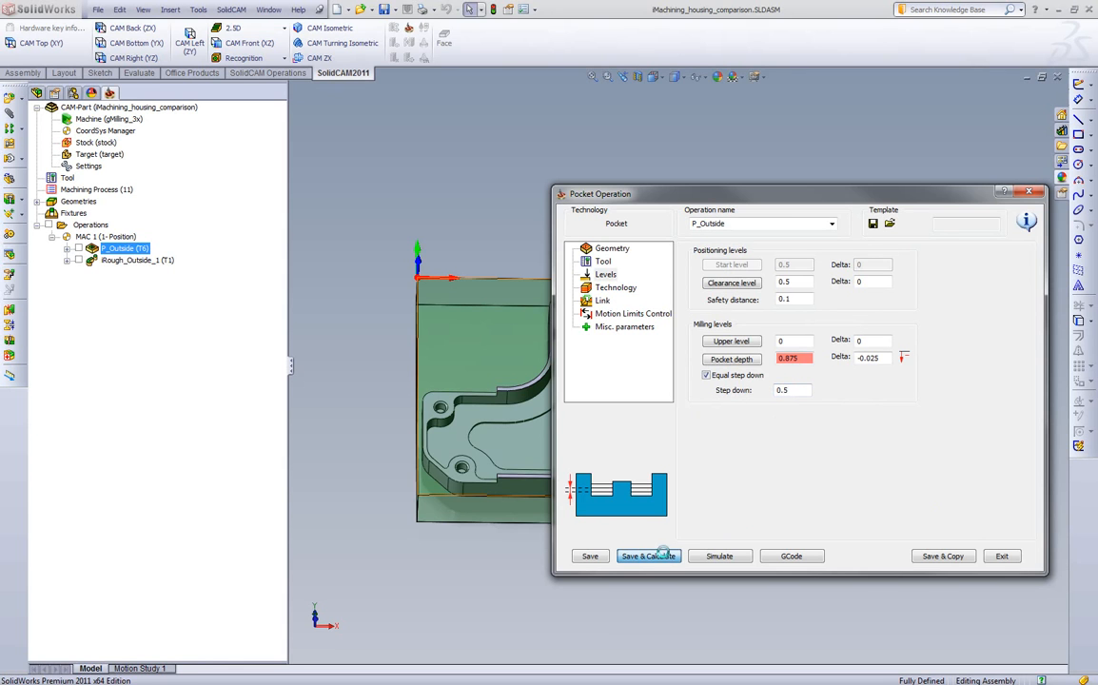
Step: Simulate the recalculated pocket toolpath to examine its machining time, then close the simulation and the Pocket Operation dialog
click(714, 557)
click(221, 618)
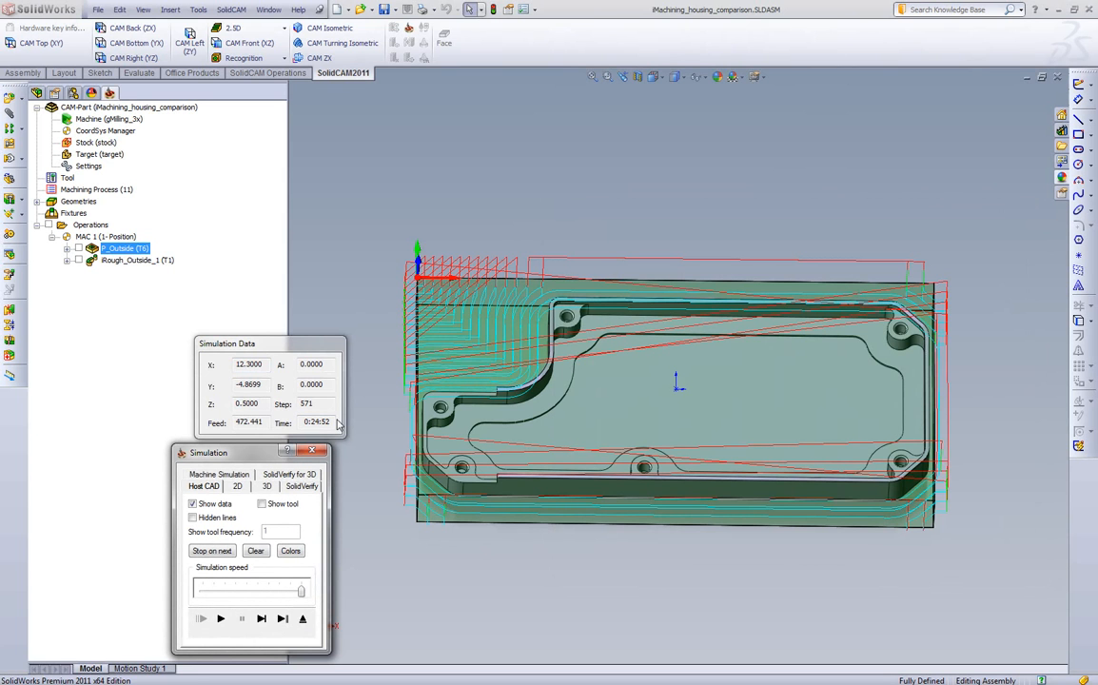
middle_drag(566, 457, 618, 490)
click(302, 618)
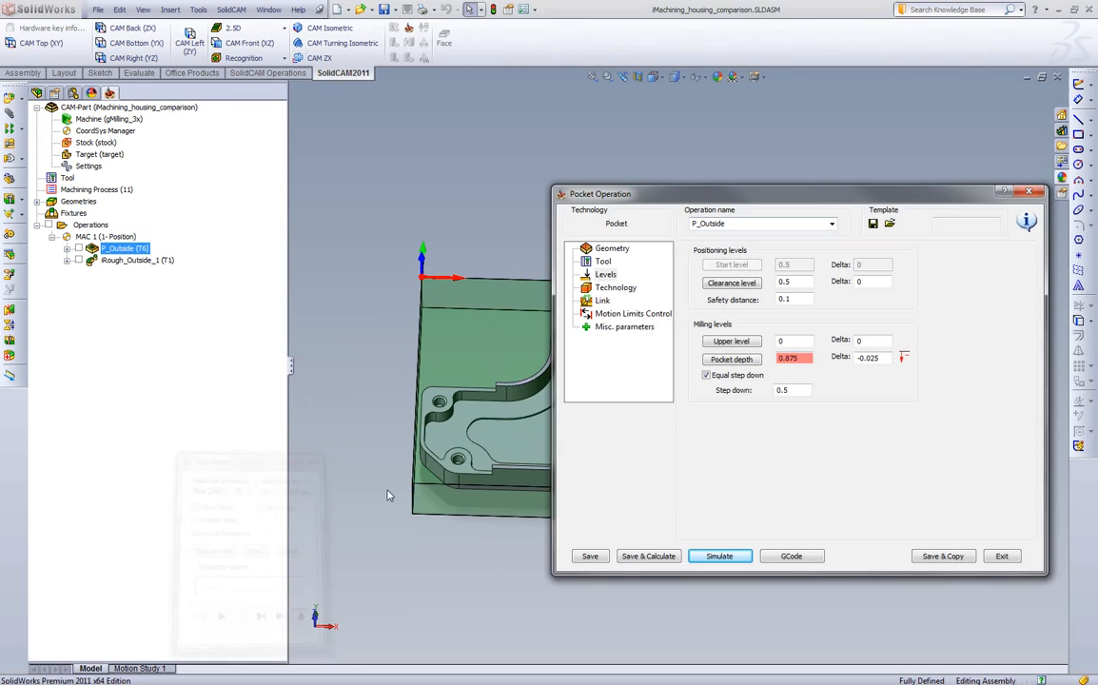
drag(598, 190, 162, 204)
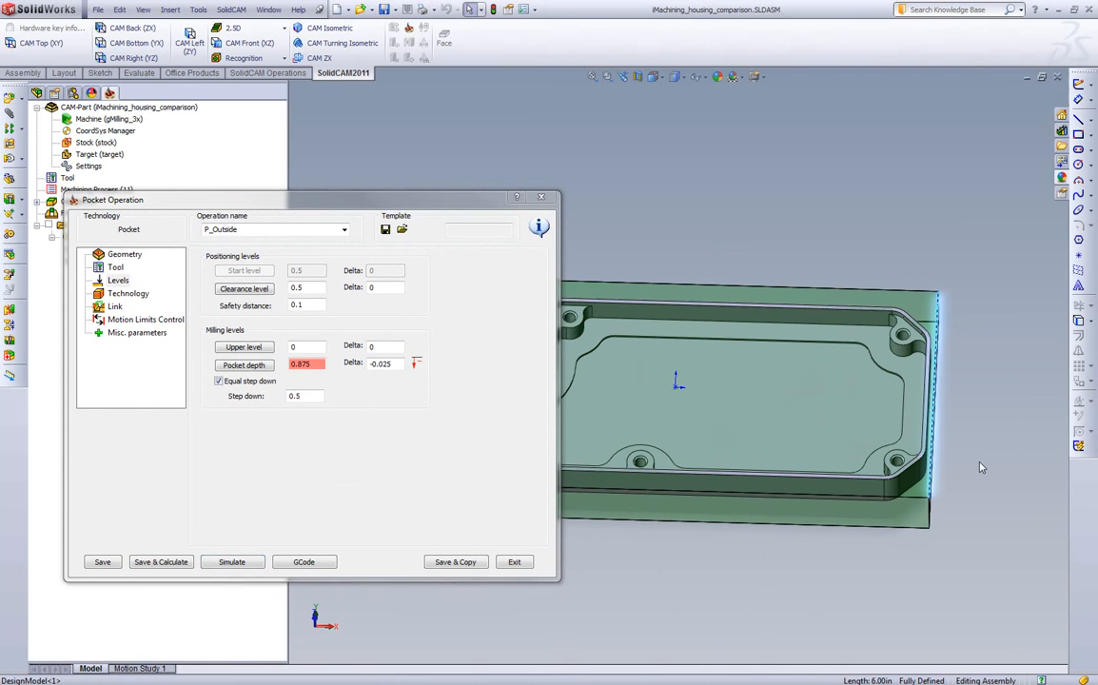
click(545, 198)
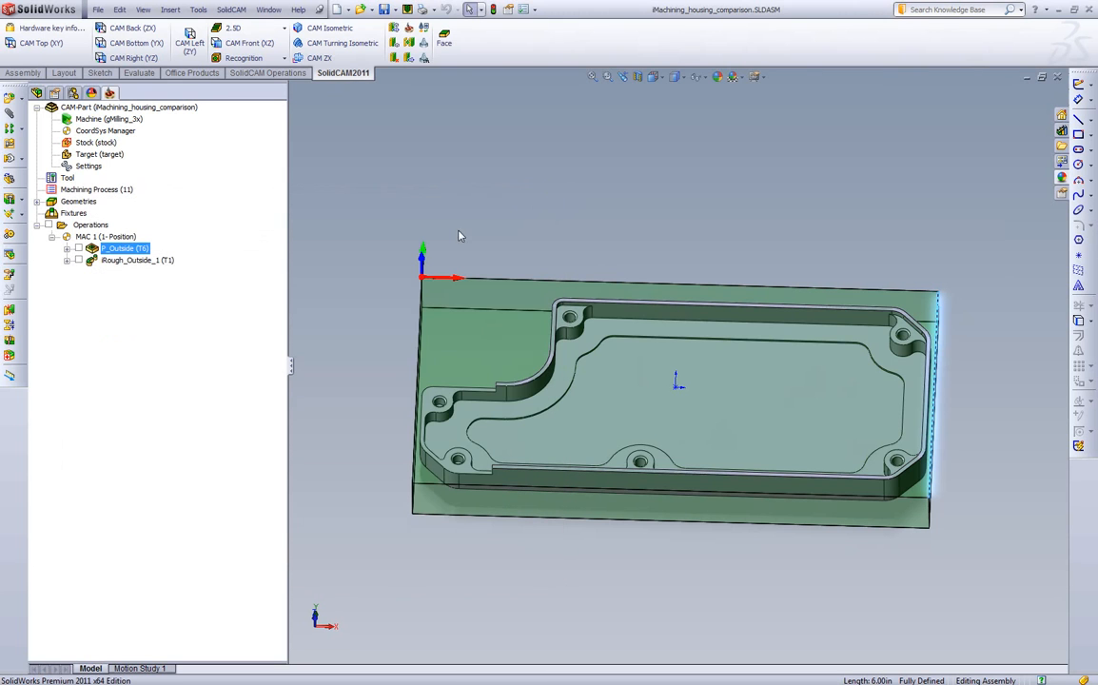
Step: Open the iRough_Outside_1 operation's tool data and turn the Wizard off to unlock the cutting conditions
double_click(115, 262)
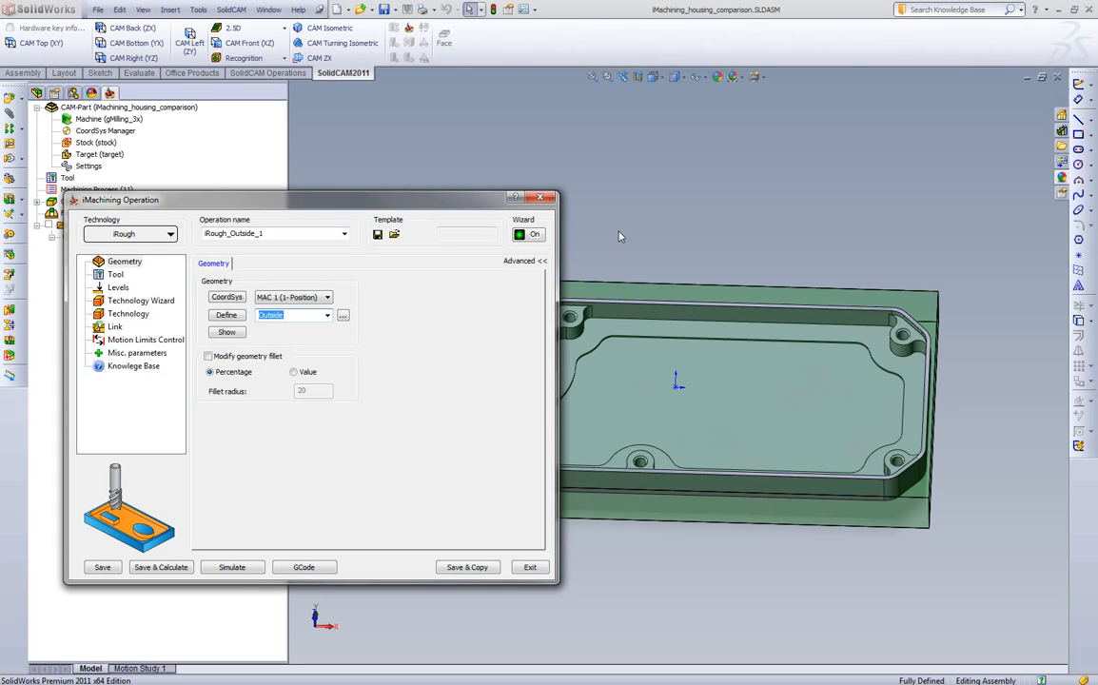
click(118, 274)
click(236, 270)
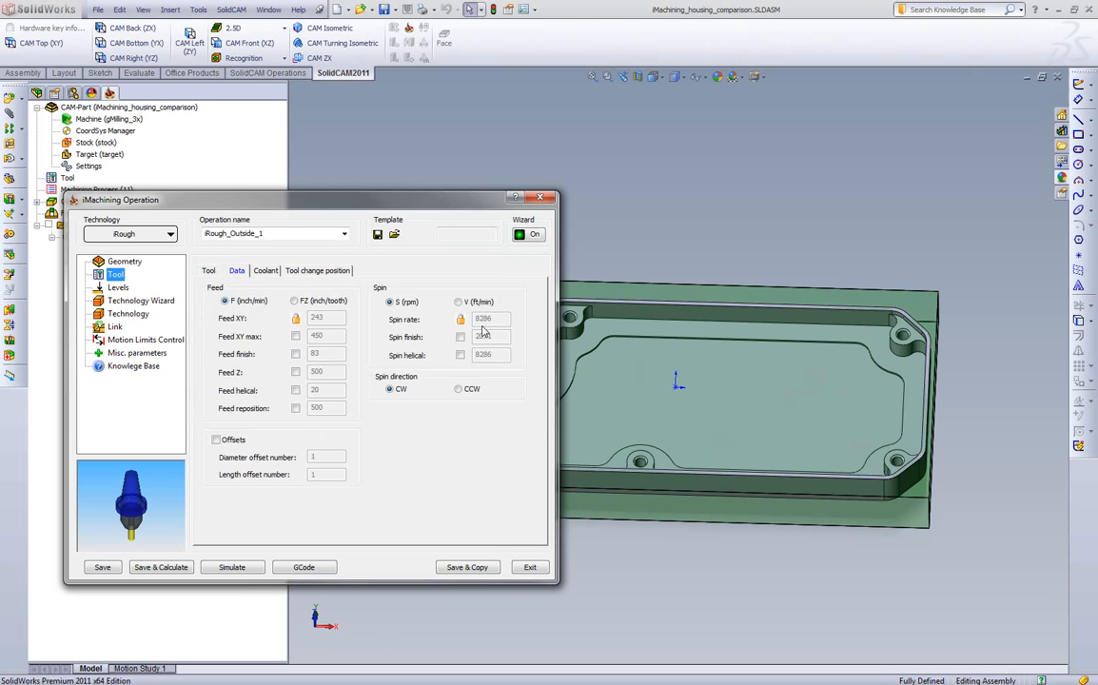
click(533, 236)
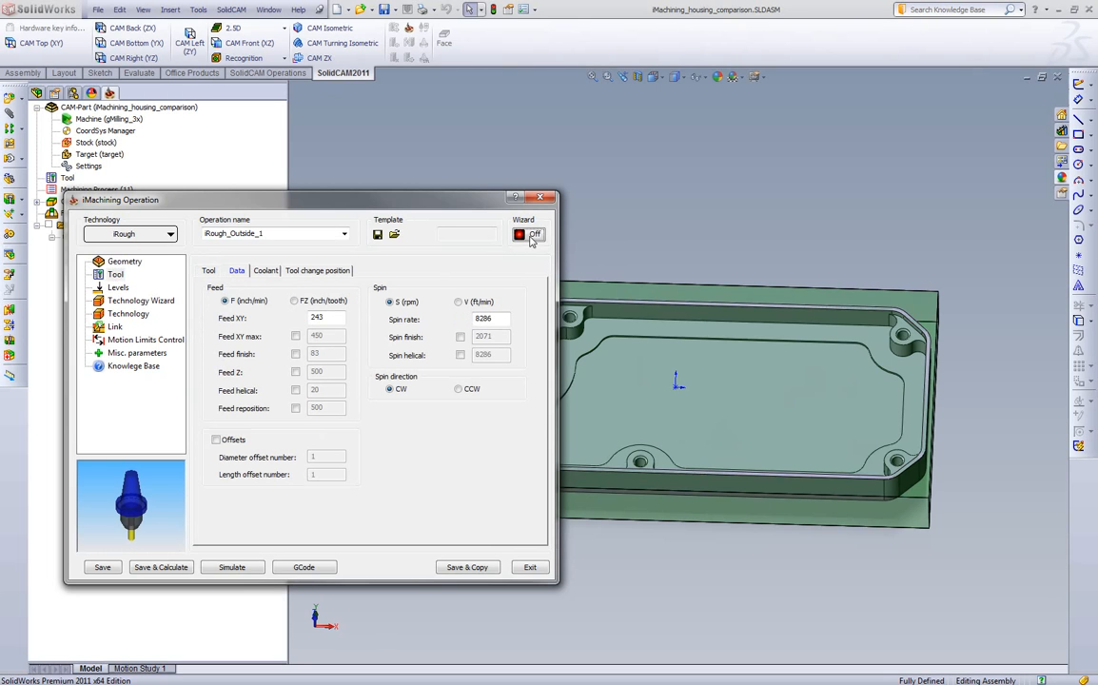
Step: Set the iRough operation's spin rate to 763 rpm and Feed XY to 12.5 inch/min
double_click(491, 318)
text(763)
double_click(321, 318)
text(12.5)
Step: Set the iRough maximum cutting angle to 80 and minimum to 45, checking the equivalent step over values in between
click(120, 315)
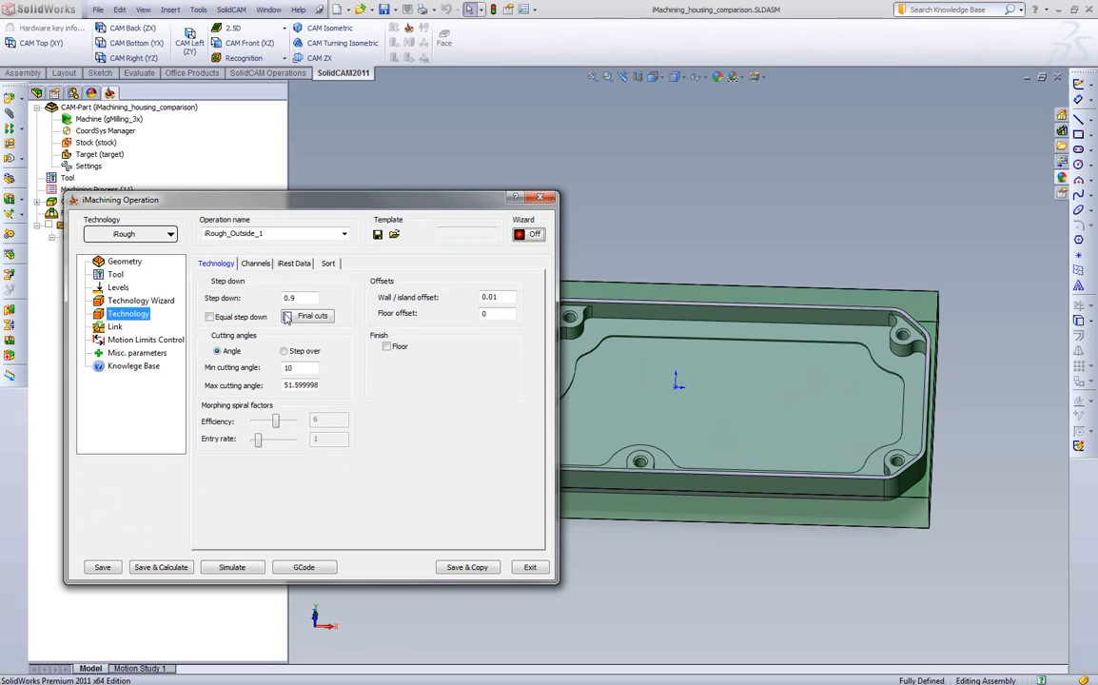
double_click(299, 385)
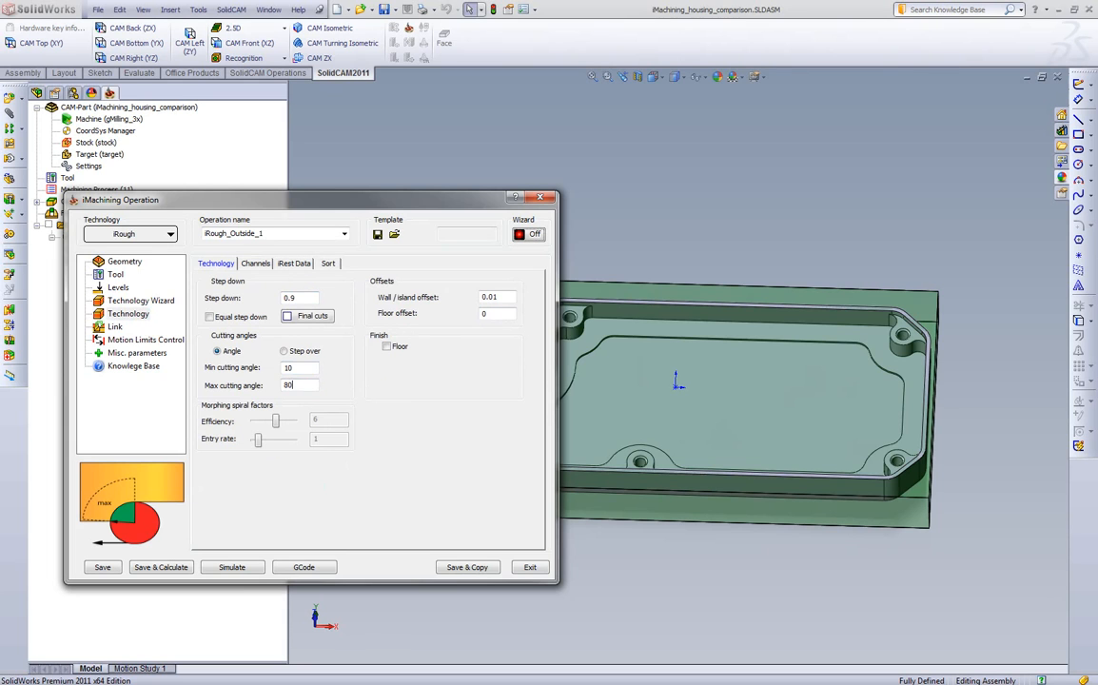
click(285, 351)
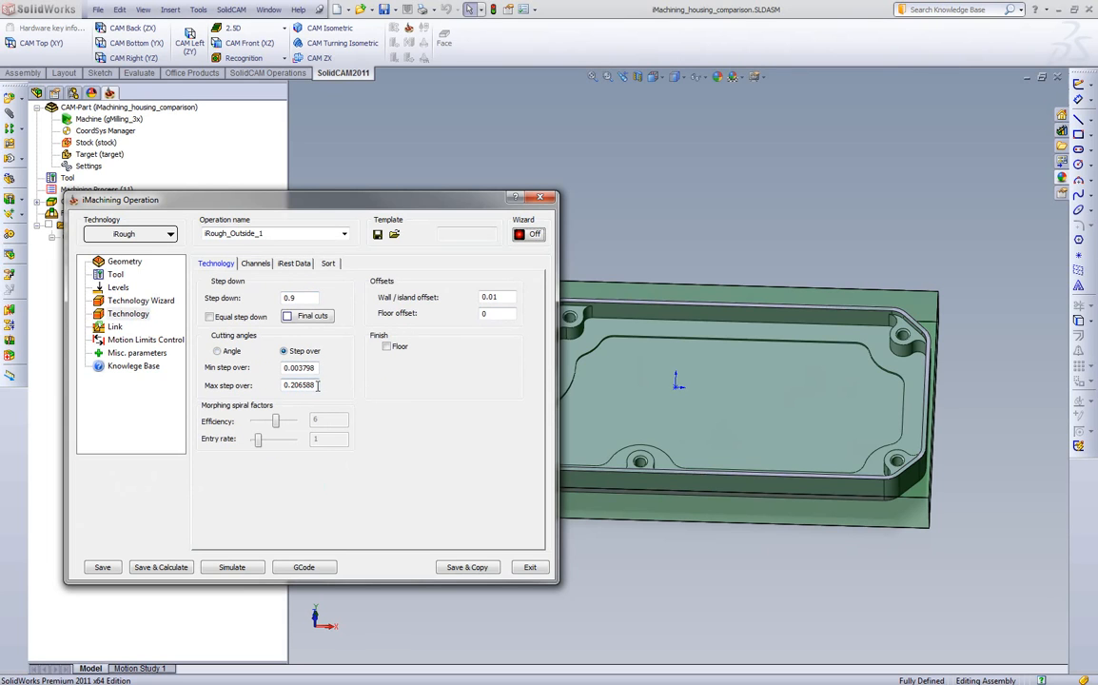
click(217, 351)
double_click(295, 367)
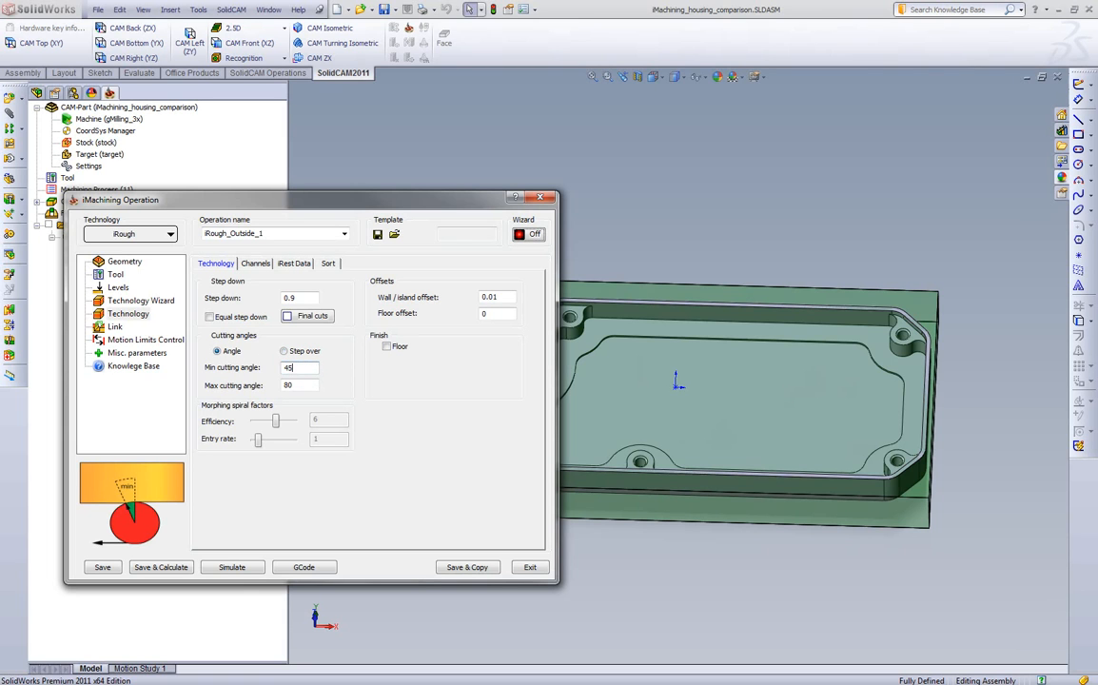
text(45)
Step: Save and calculate iRough_Outside_1, simulate its full toolpath, and examine the machining time and path from several angles
click(167, 566)
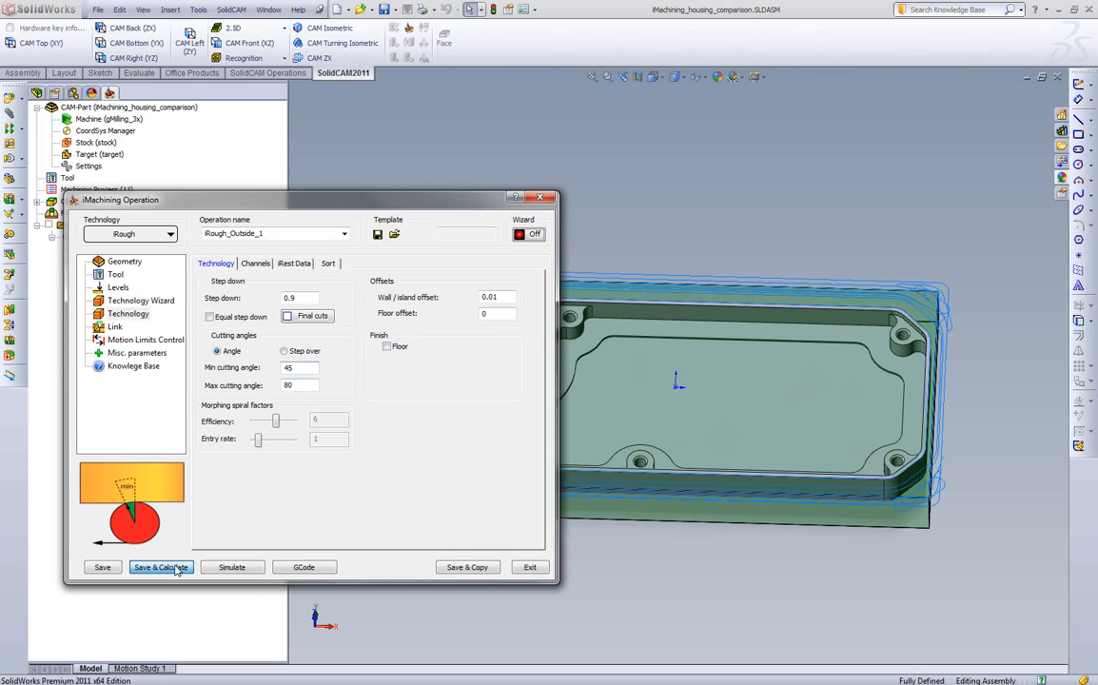
click(232, 567)
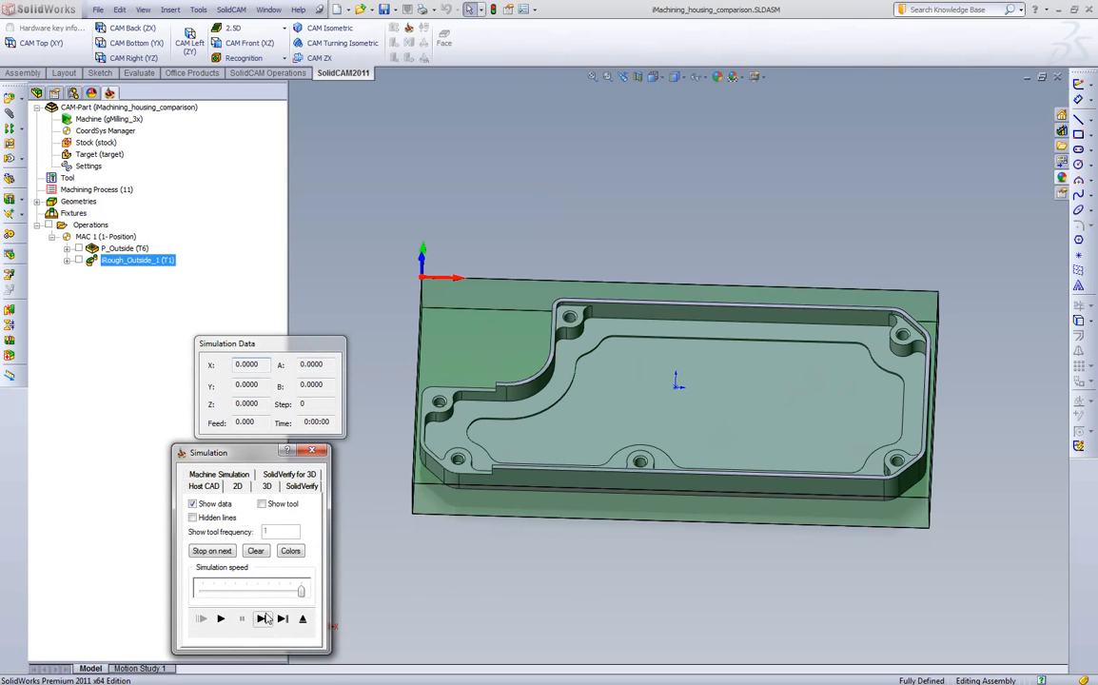
click(220, 618)
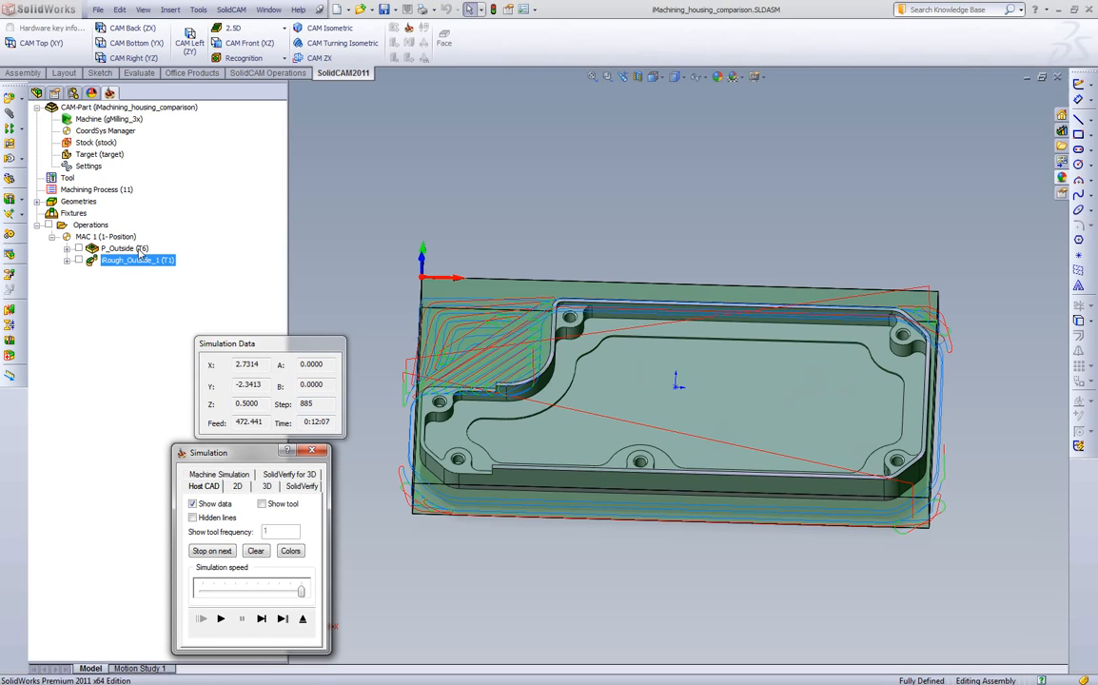
middle_drag(568, 485, 573, 430)
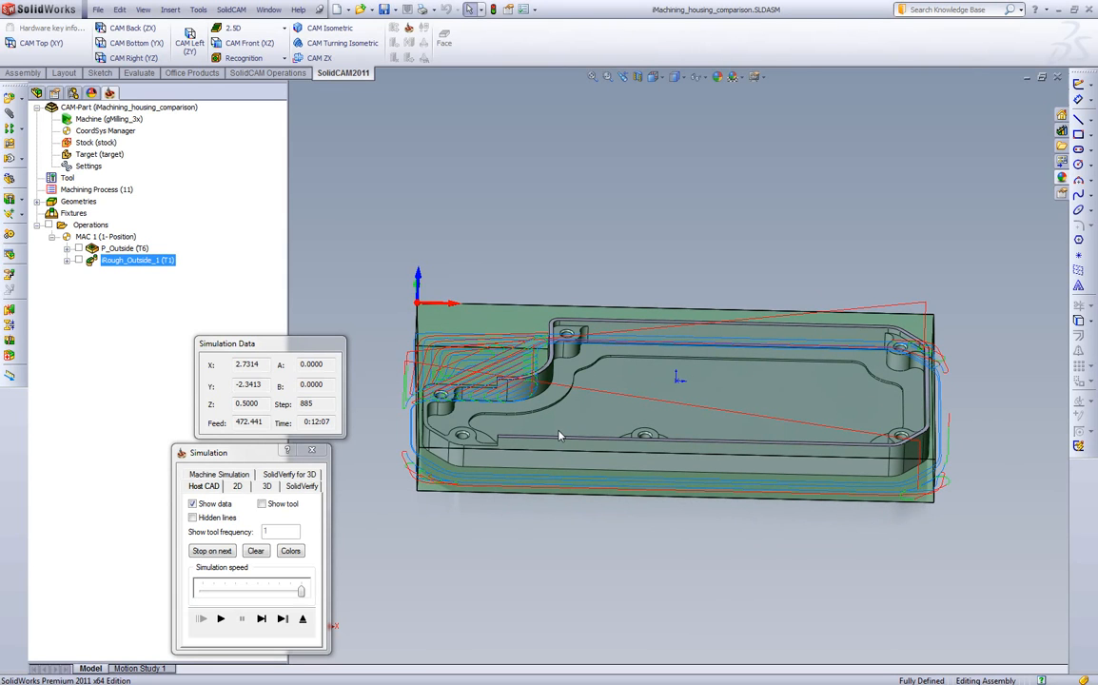
middle_drag(592, 372, 590, 513)
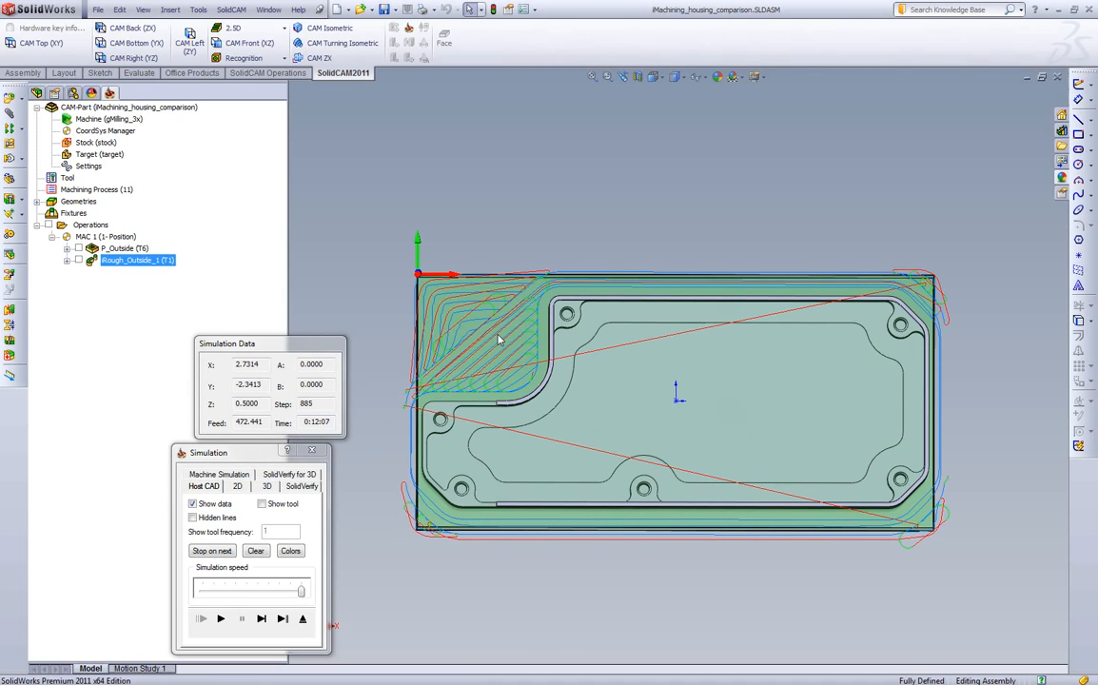
Step: Step through the first moves of the iRough toolpath simulation one at a time to examine the cuts and repositioning
click(261, 618)
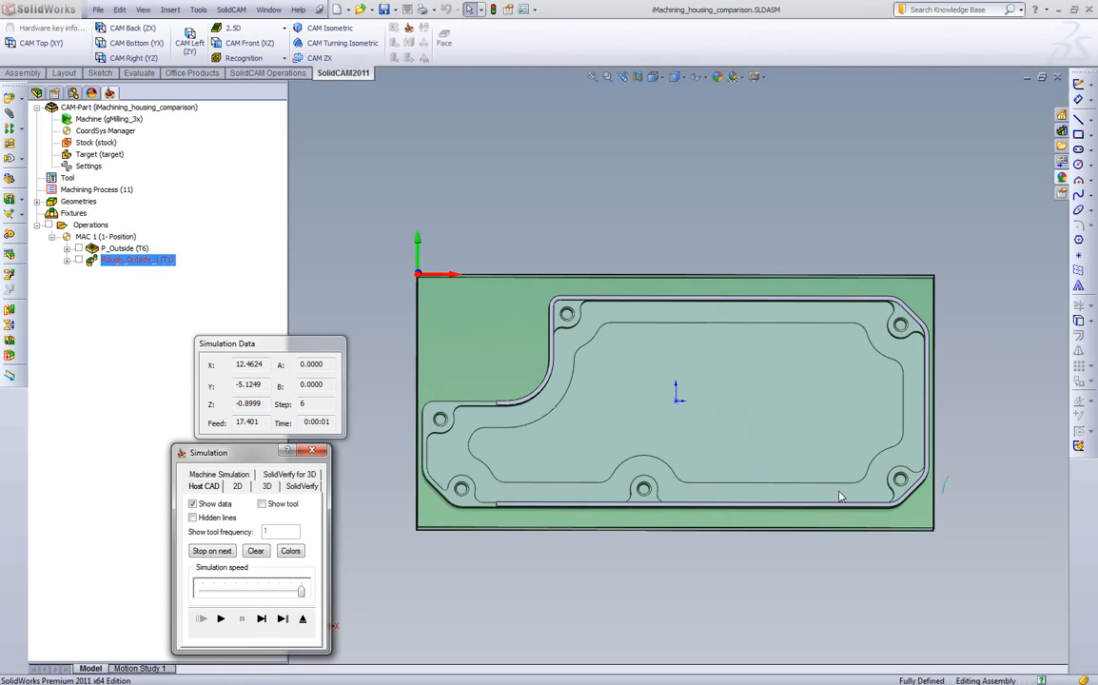
click(261, 619)
click(261, 619)
click(261, 619)
click(260, 618)
click(262, 619)
click(263, 620)
click(263, 620)
click(262, 620)
click(263, 620)
click(263, 620)
click(262, 620)
click(263, 620)
Step: Play the rest of the iRough simulation and inspect the complete toolpath in a tilted view
middle_drag(480, 556, 514, 459)
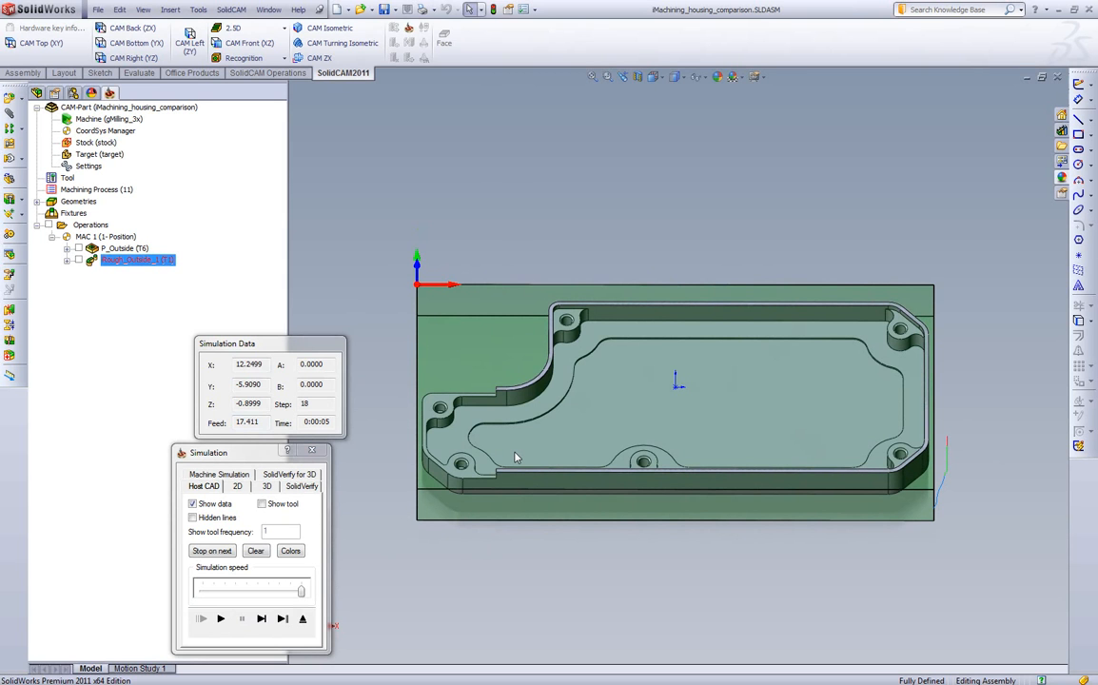
click(219, 619)
mouse_move(570, 428)
middle_down()
mouse_move(608, 380)
mouse_move(617, 516)
middle_up()
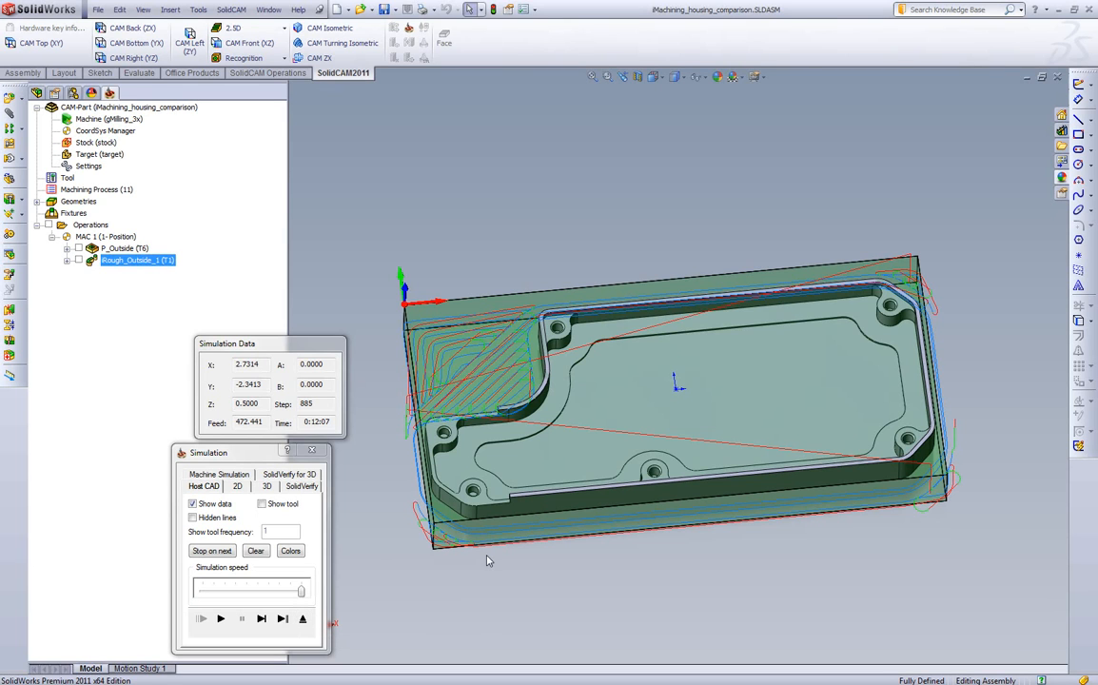
Step: Examine the iRough toolpath from a low side angle, then close its simulation and exit the operation
middle_drag(442, 507, 488, 451)
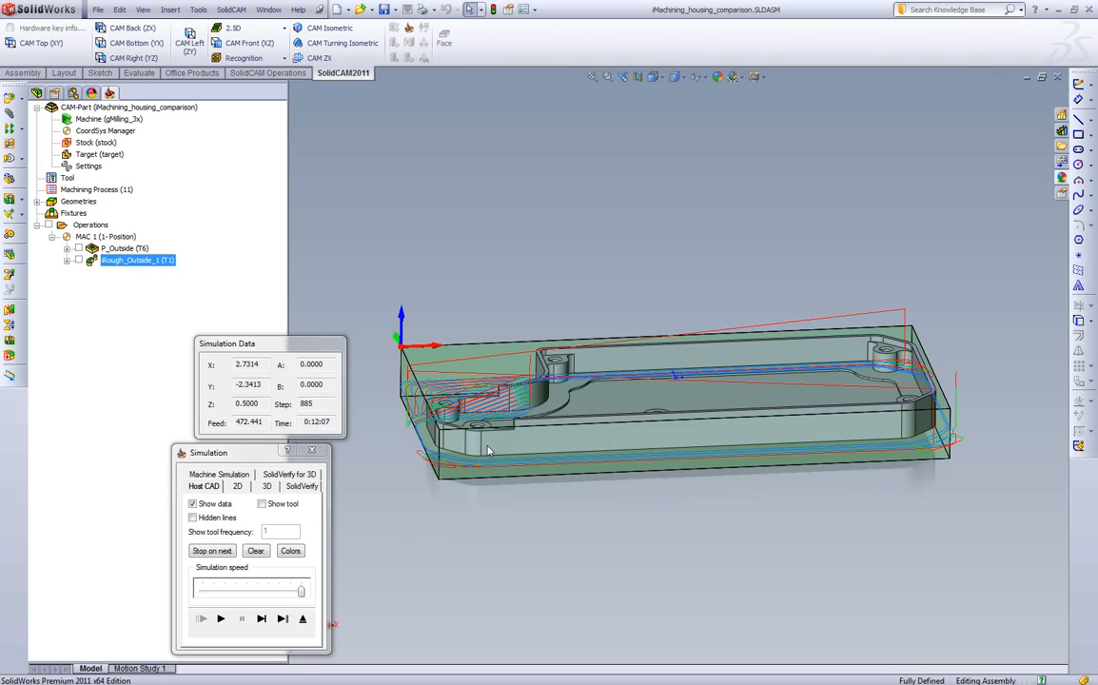
click(303, 618)
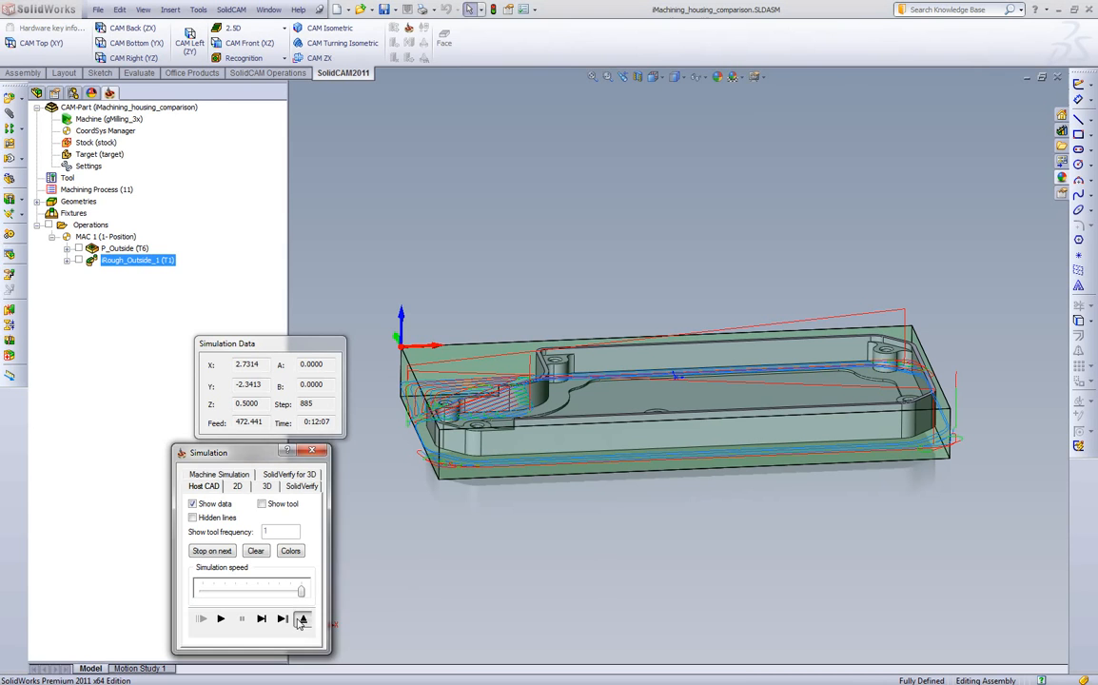
click(530, 567)
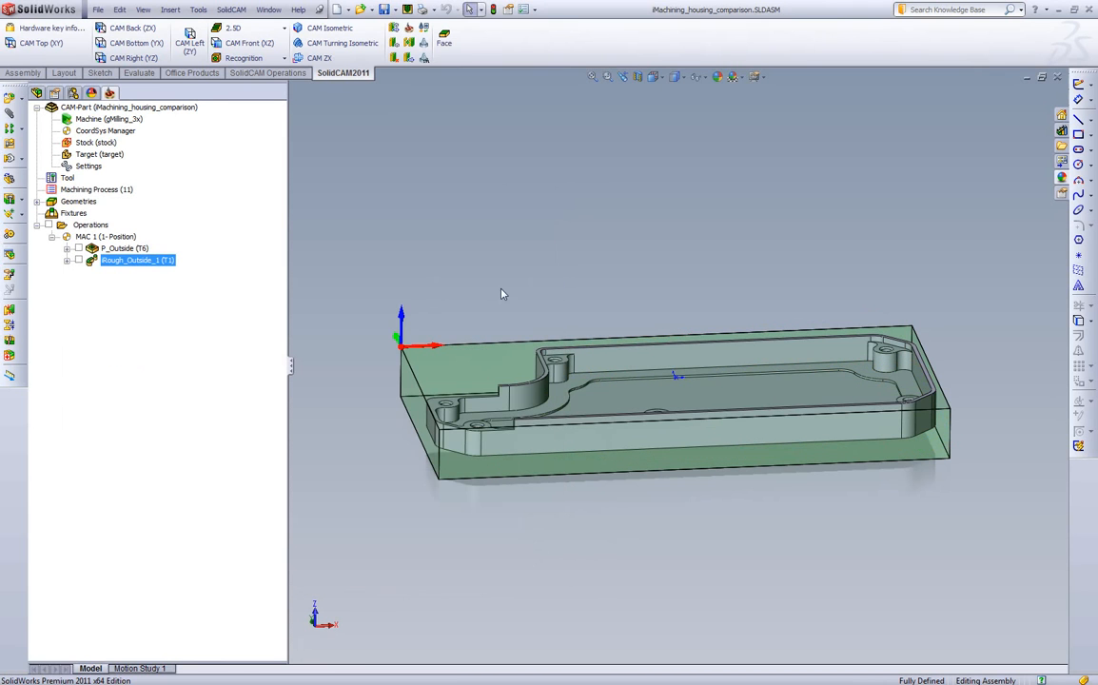
middle_drag(611, 325, 623, 348)
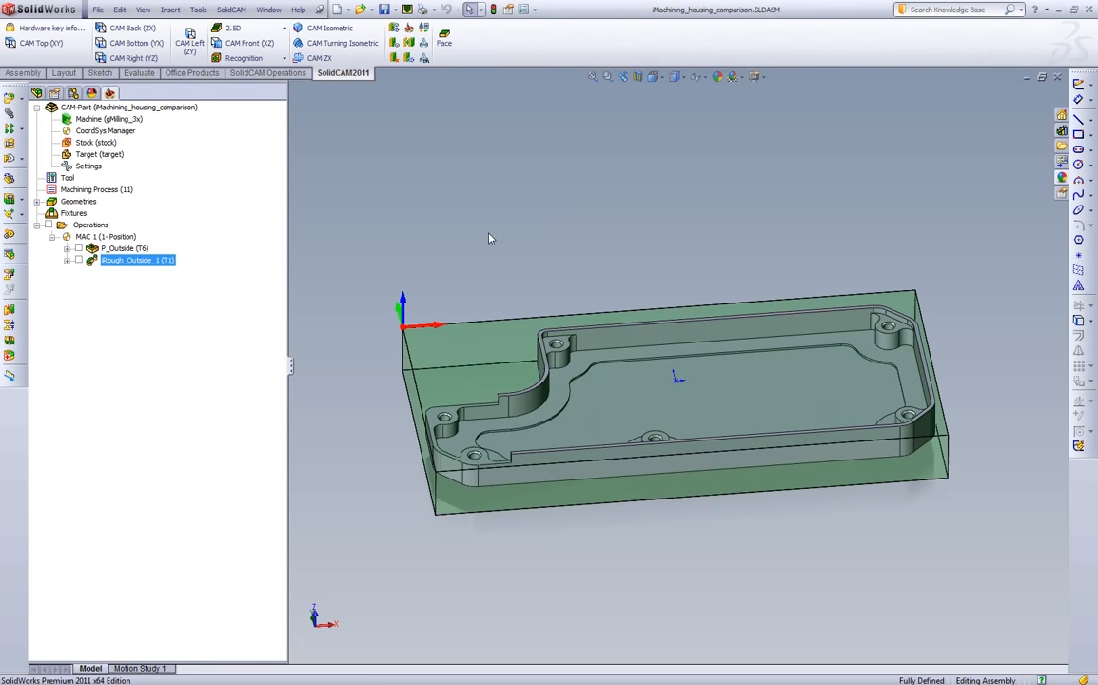
Step: In the P_Outside pocket operation, set the tool's spin rate to 2500 rpm and express the feed in inch/min
double_click(124, 248)
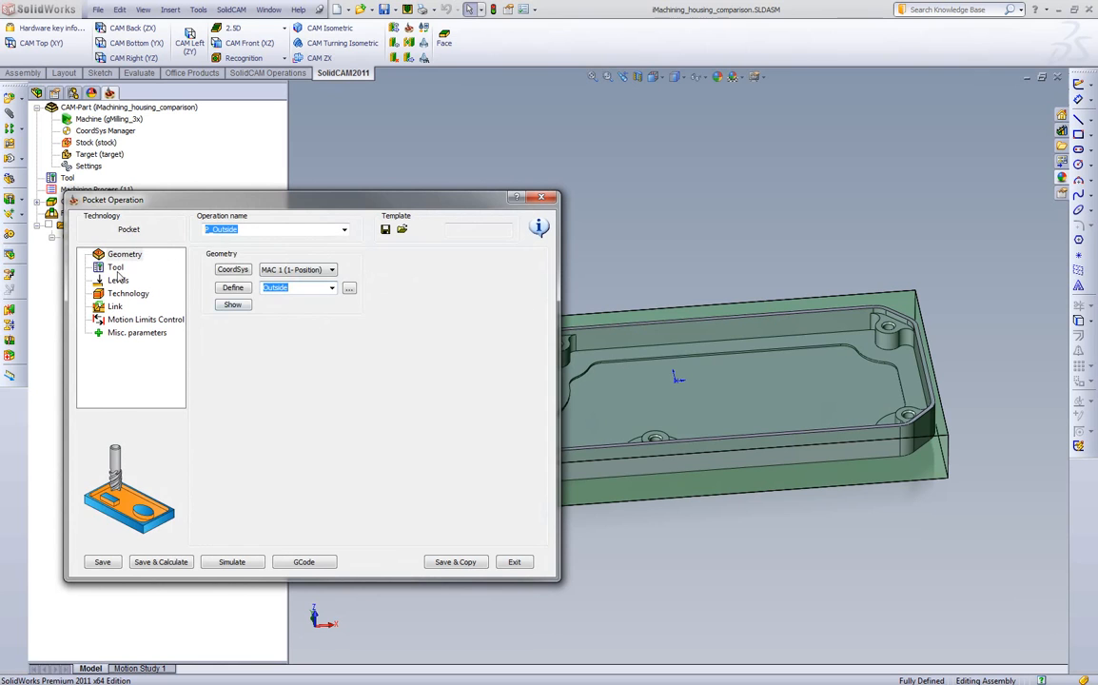
click(115, 269)
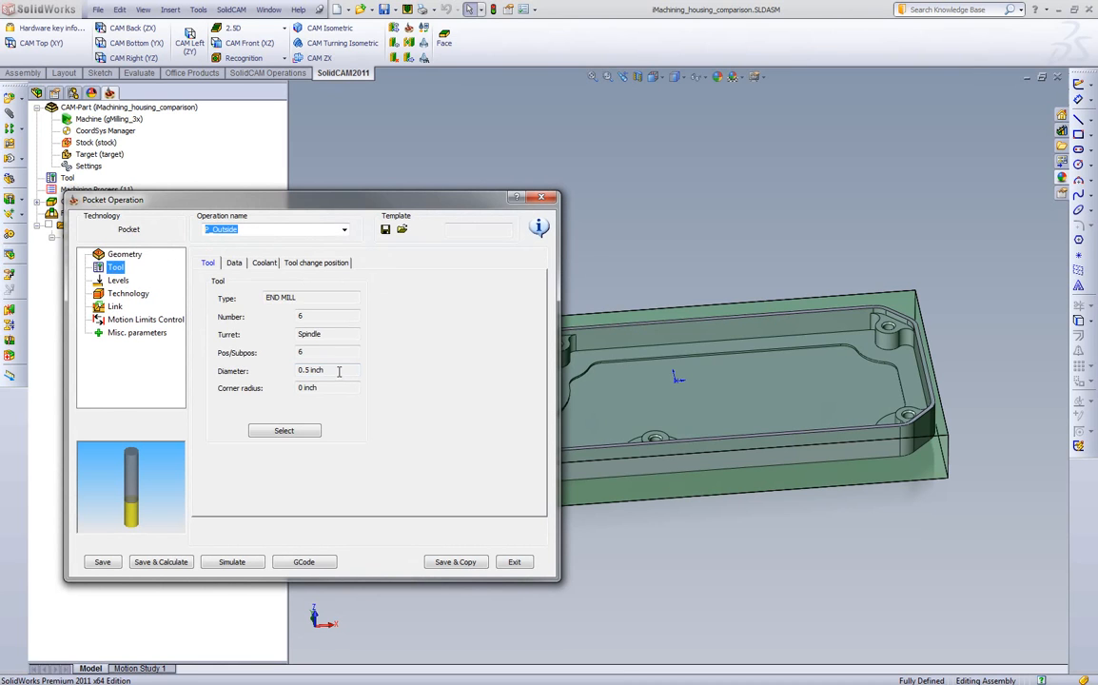
click(234, 263)
click(302, 292)
click(442, 293)
click(419, 292)
double_click(505, 307)
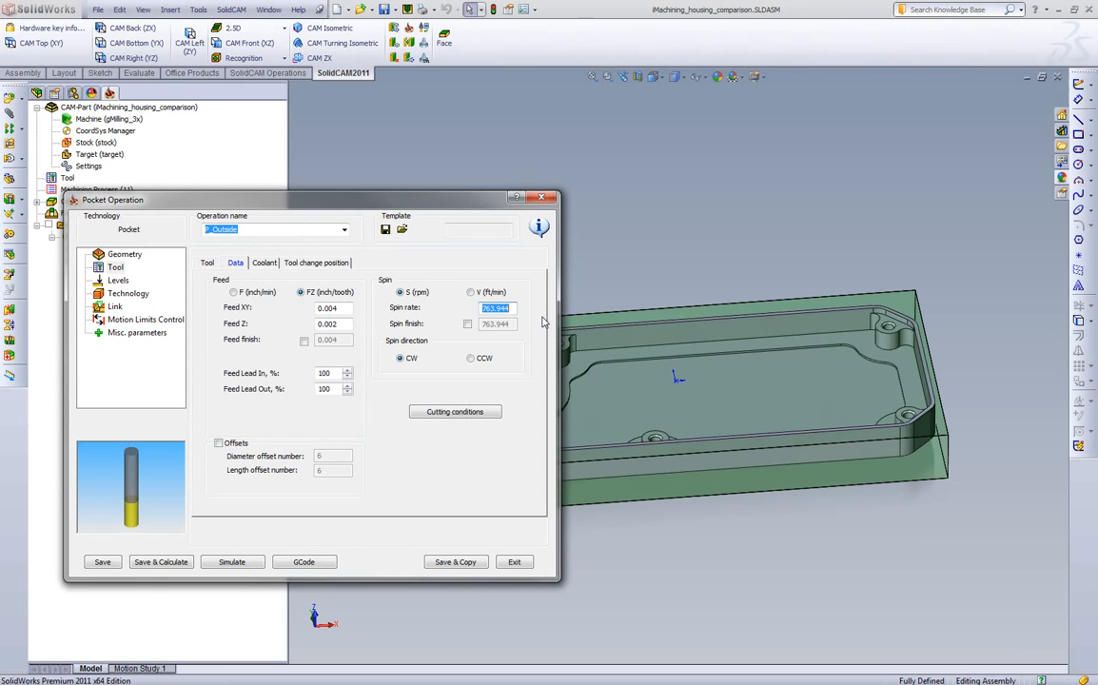
text(2500)
click(470, 292)
click(400, 293)
click(233, 292)
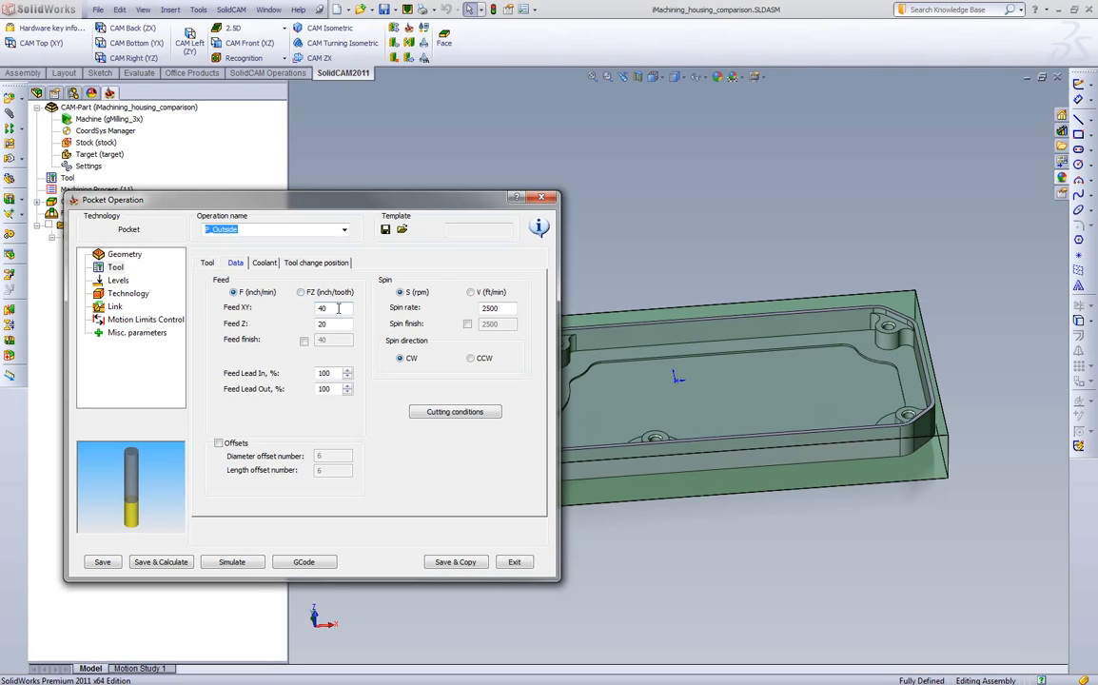
Step: Set the step down of the P_Outside pocket operation to 0.25
click(117, 280)
double_click(293, 395)
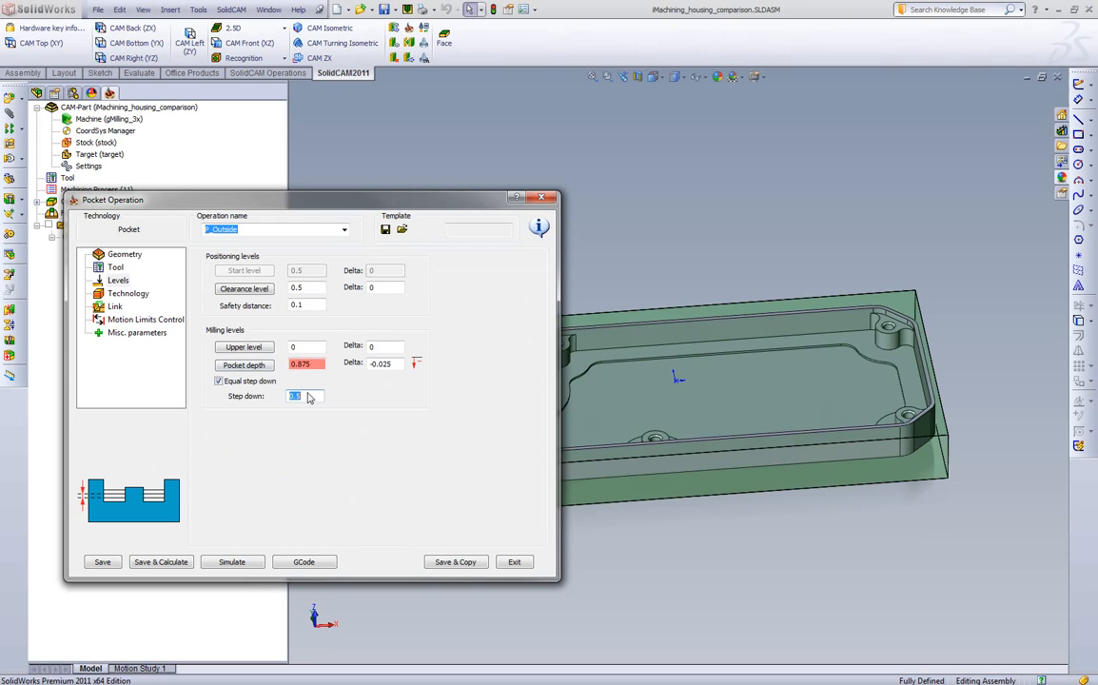
text(0.25)
click(314, 396)
Step: Save and calculate P_Outside, simulate its full toolpath to examine the time and passes, and exit the operation
click(161, 562)
click(233, 563)
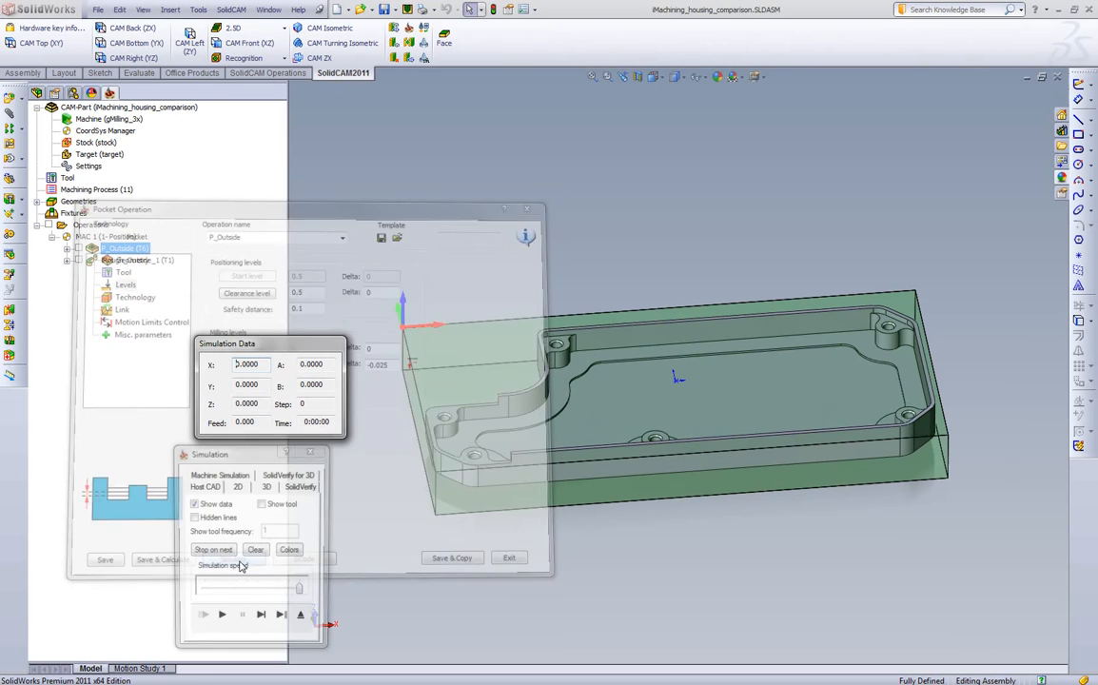
click(221, 619)
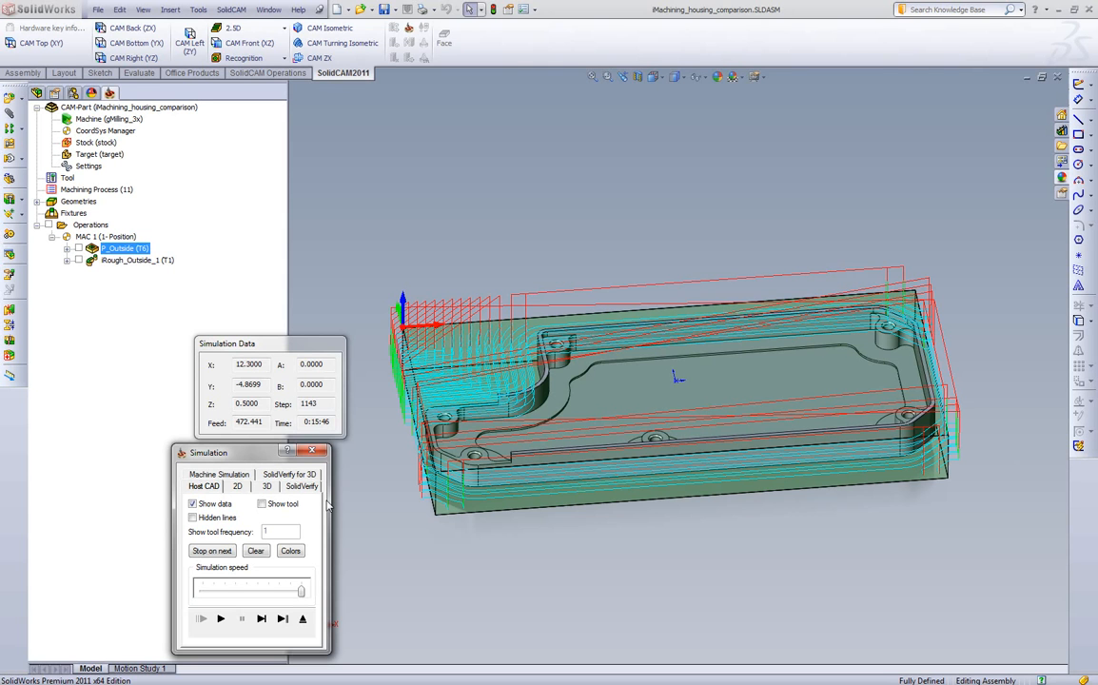
middle_drag(409, 507, 403, 569)
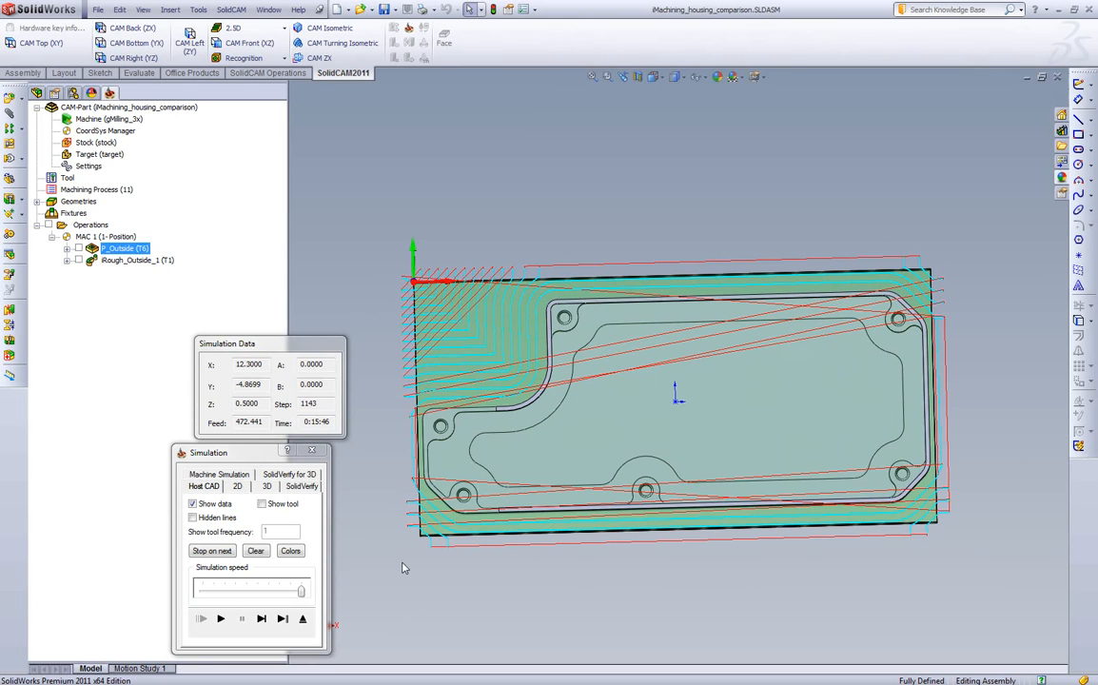
click(303, 619)
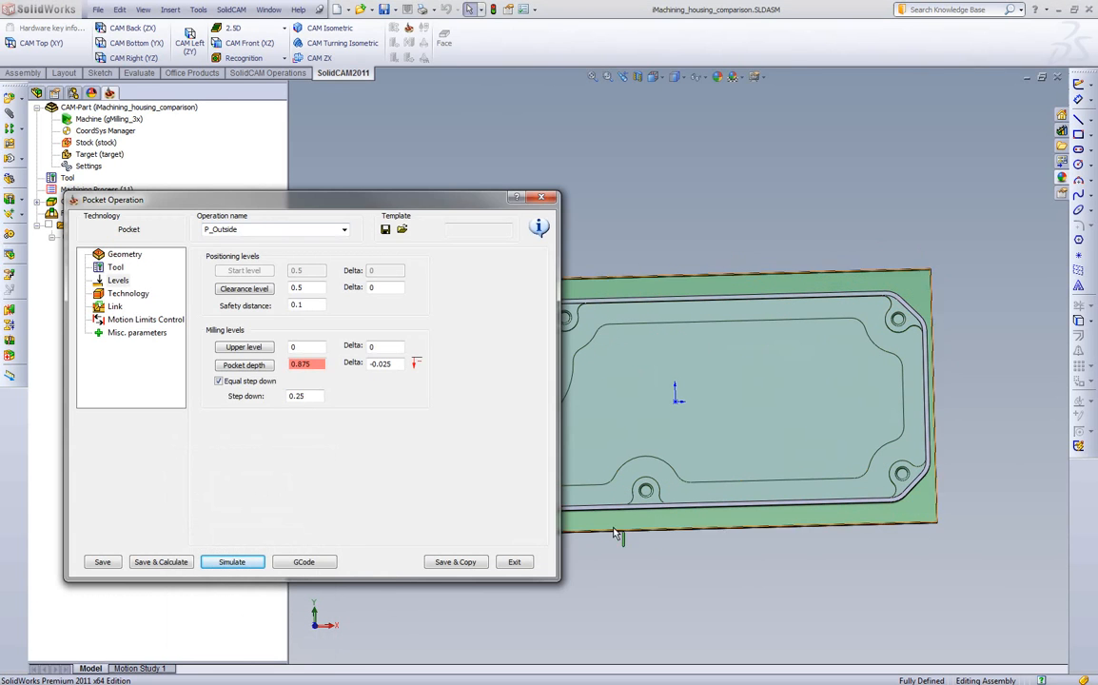
click(517, 625)
Step: In iRough_Outside_1, set the tool's spin rate to 2500 rpm and the XY feed to 40 inch/min
double_click(133, 260)
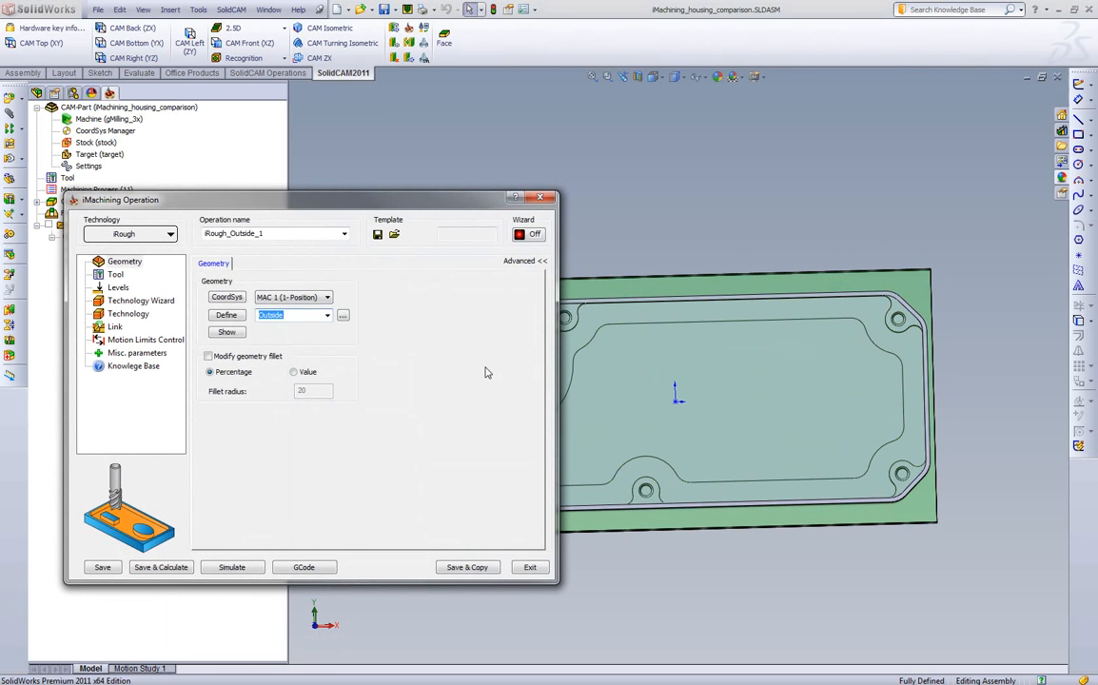
click(114, 274)
click(235, 270)
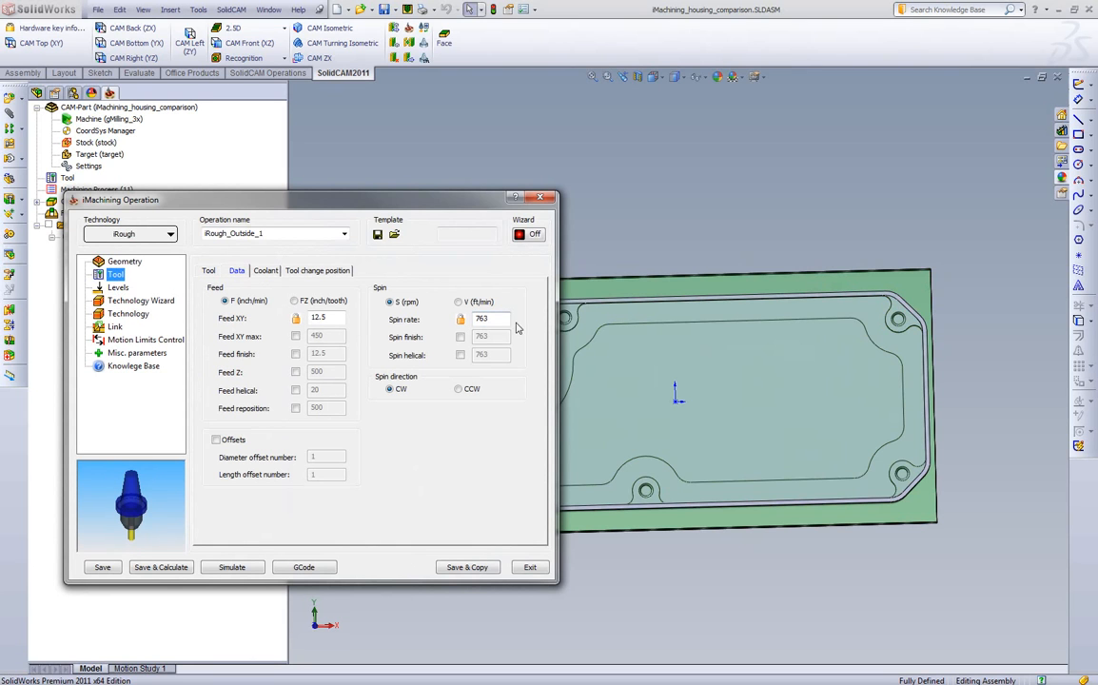
double_click(482, 319)
text(2500)
double_click(324, 319)
text(40)
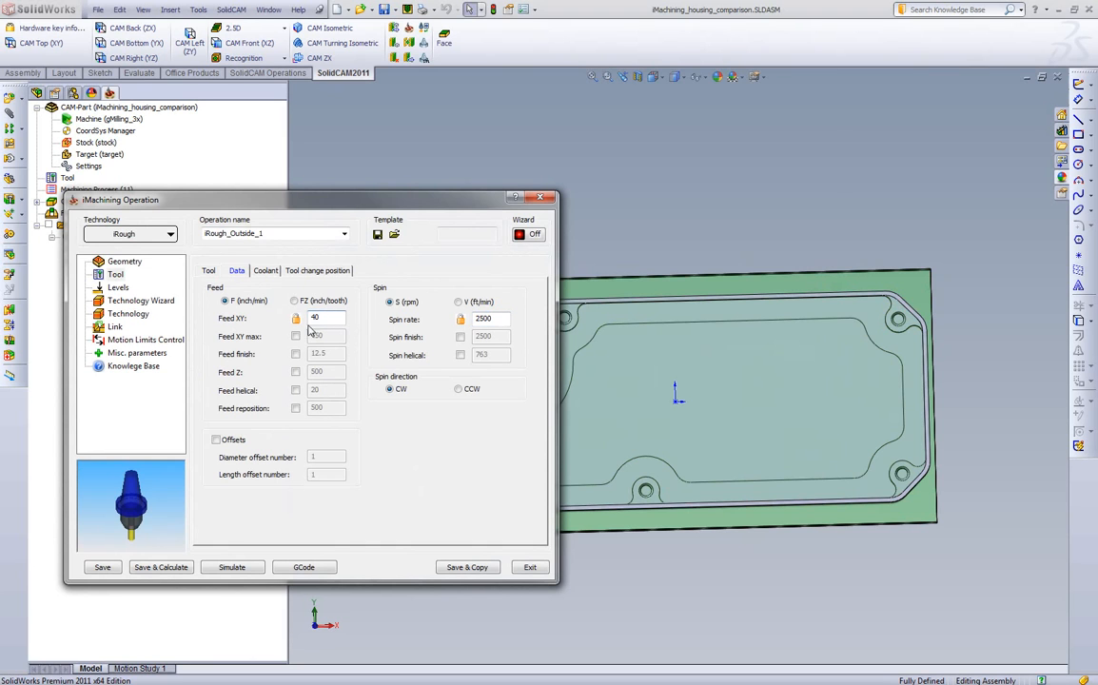
Step: Set the iRough step down to 0.25 and enable equal step down
click(126, 313)
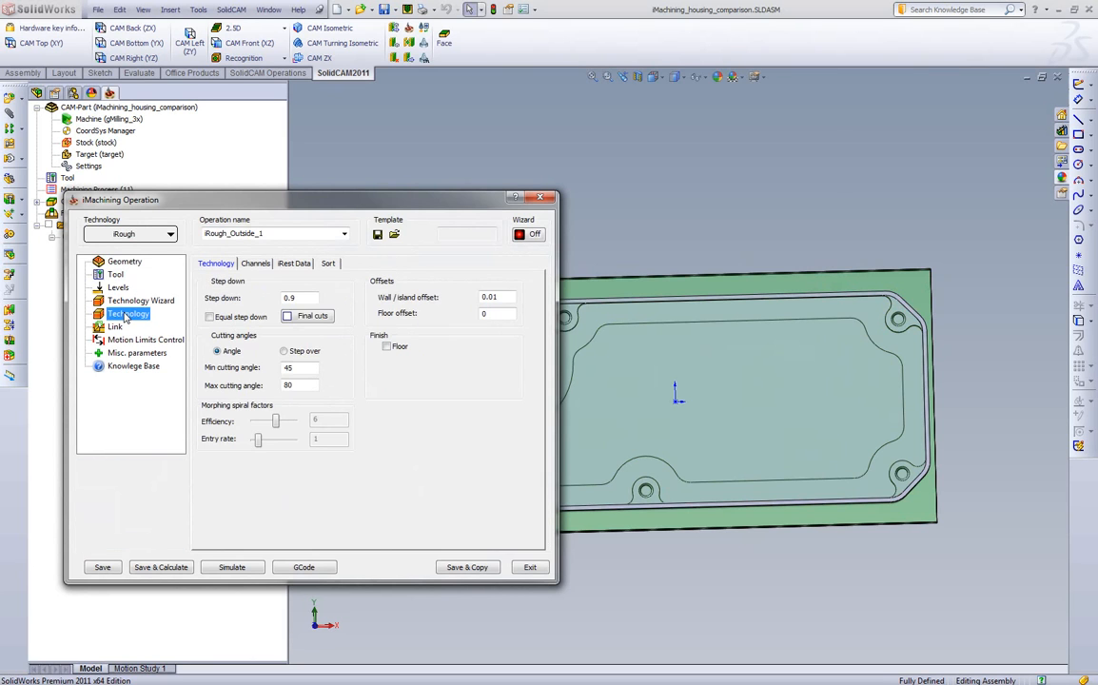
double_click(290, 297)
text(0.25)
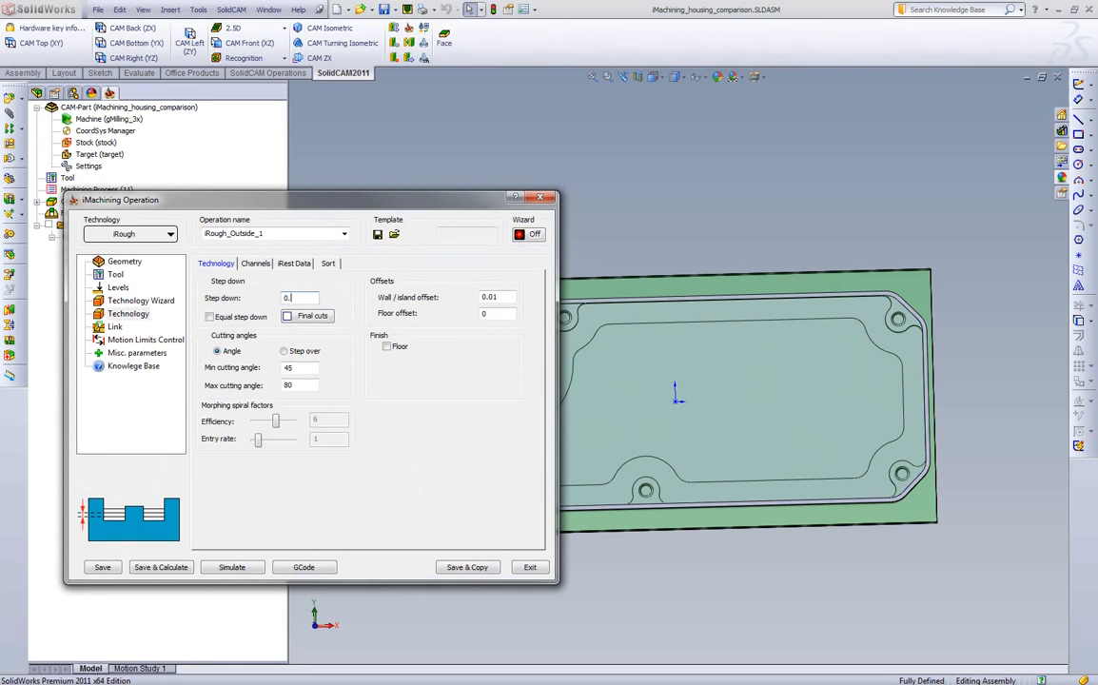
click(238, 318)
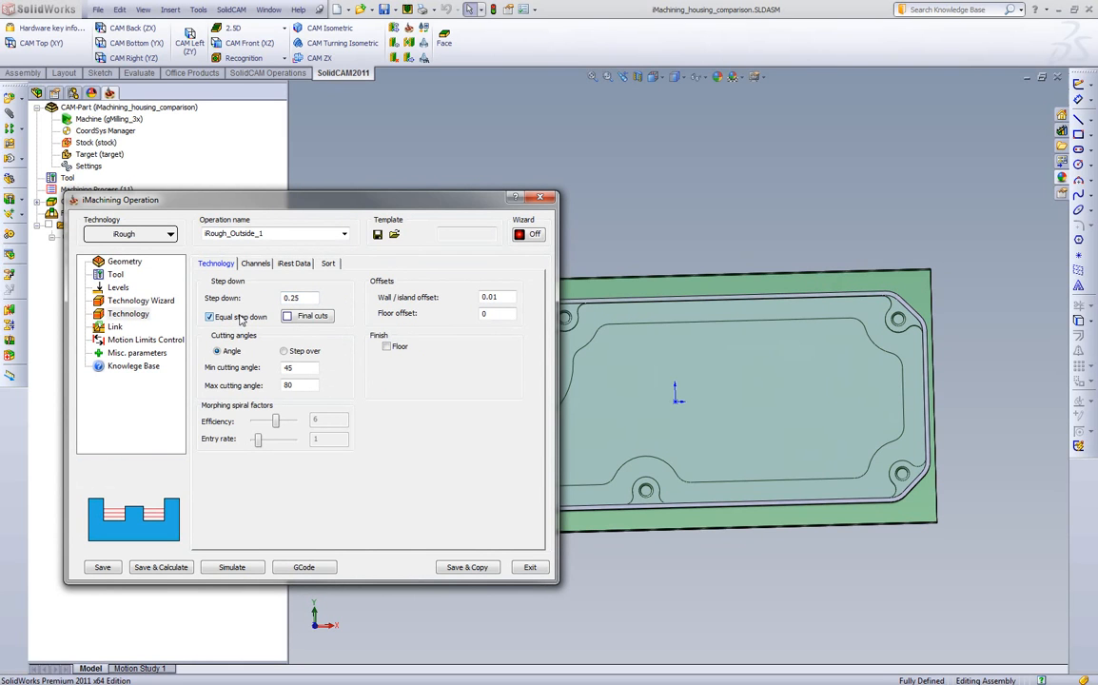
Step: Save and calculate iRough_Outside_1, simulate its full toolpath to examine the machining time, and close the simulation
click(166, 568)
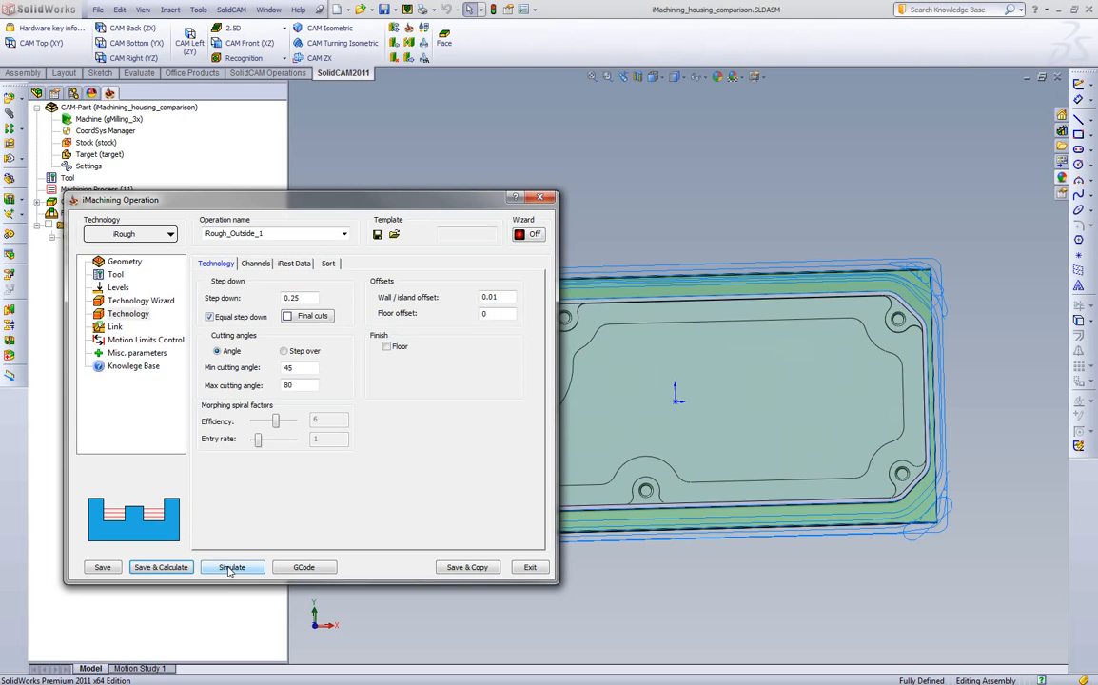
click(232, 567)
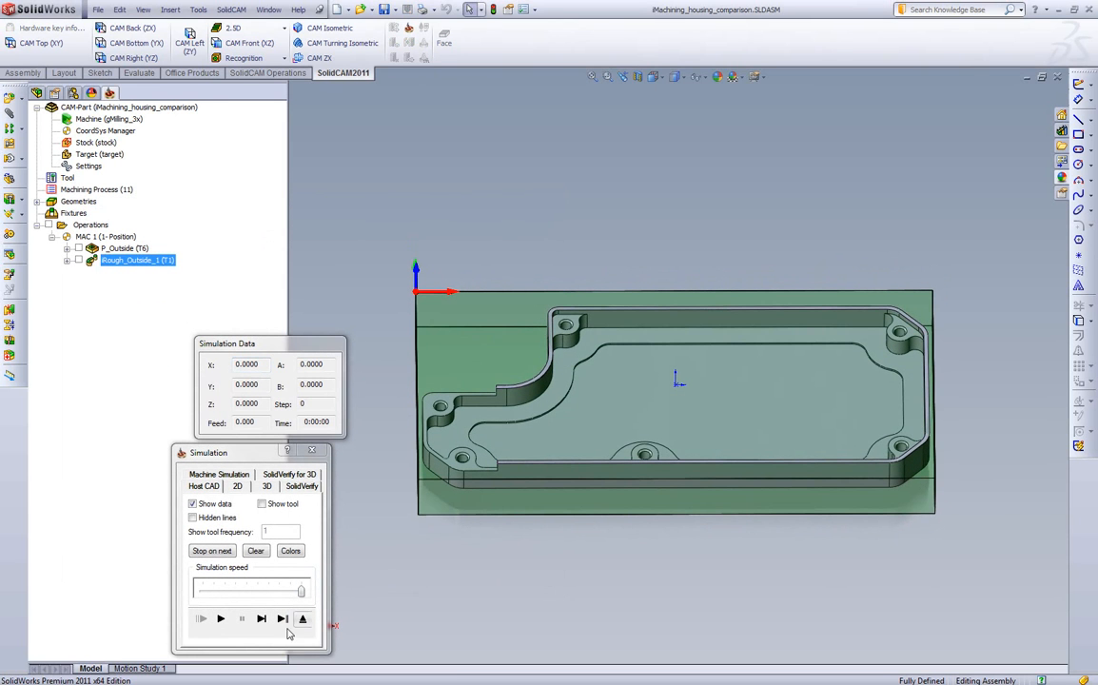
click(220, 620)
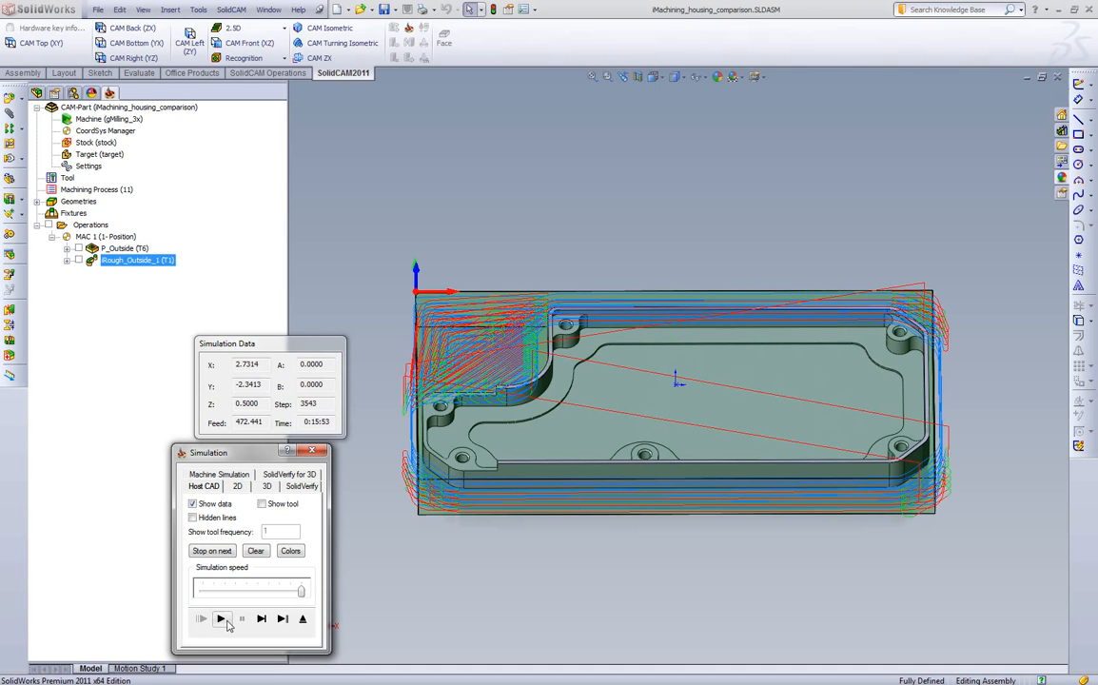
click(302, 618)
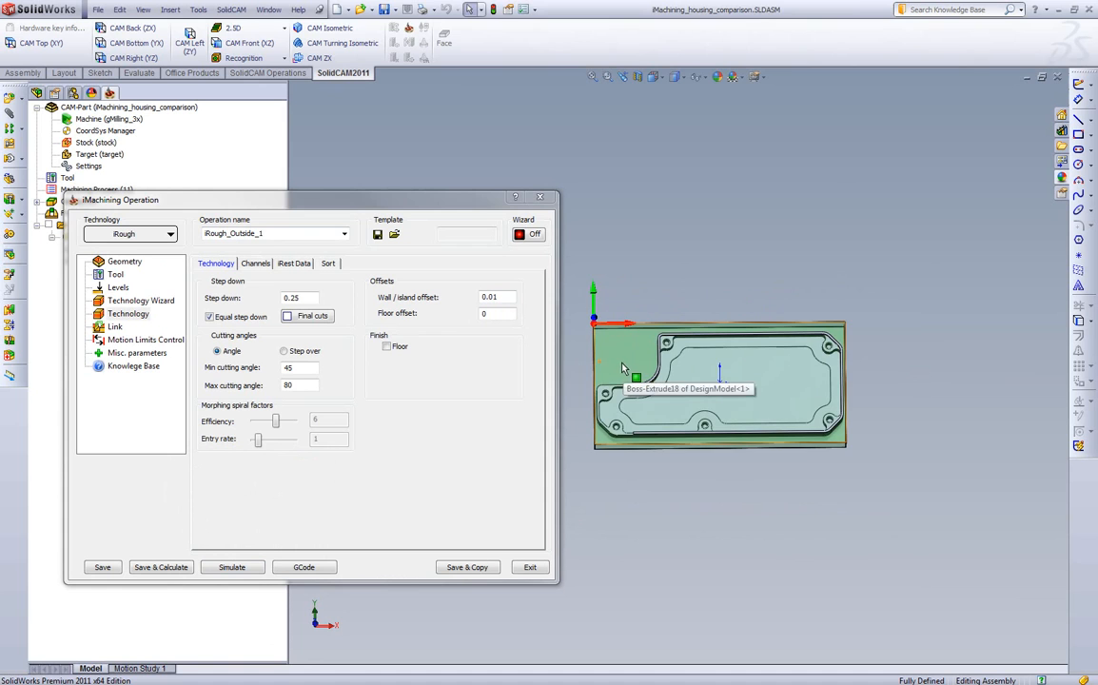
Step: Turn on the iMachining wizard for iRough_Outside_1 and set its machining level to 3
click(528, 234)
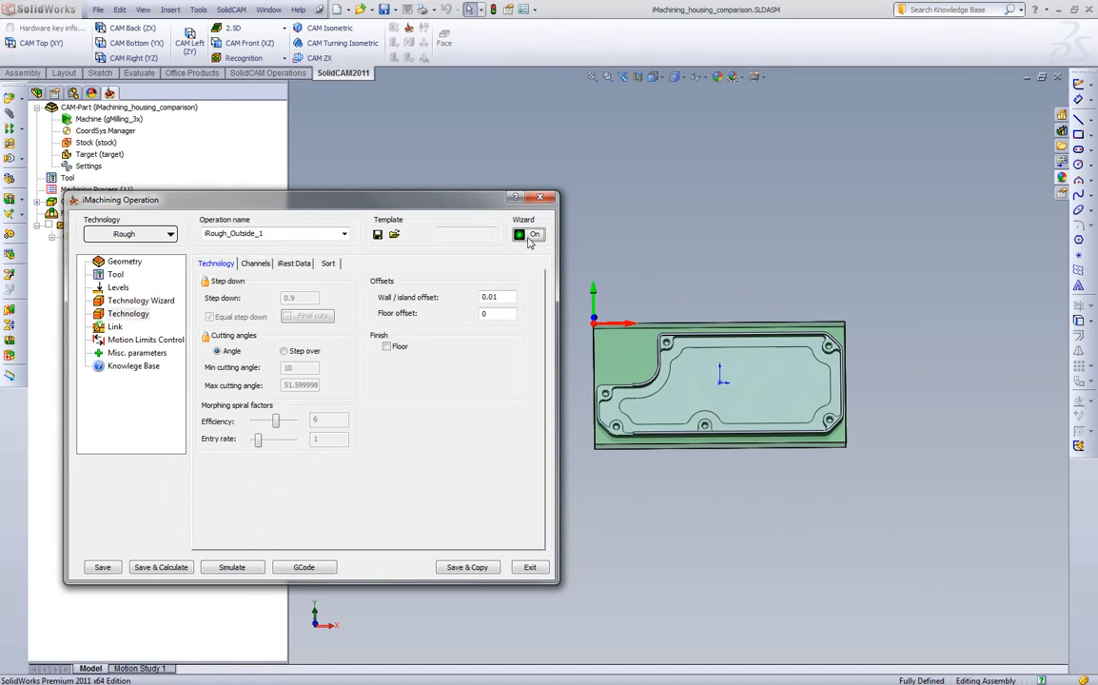
click(132, 302)
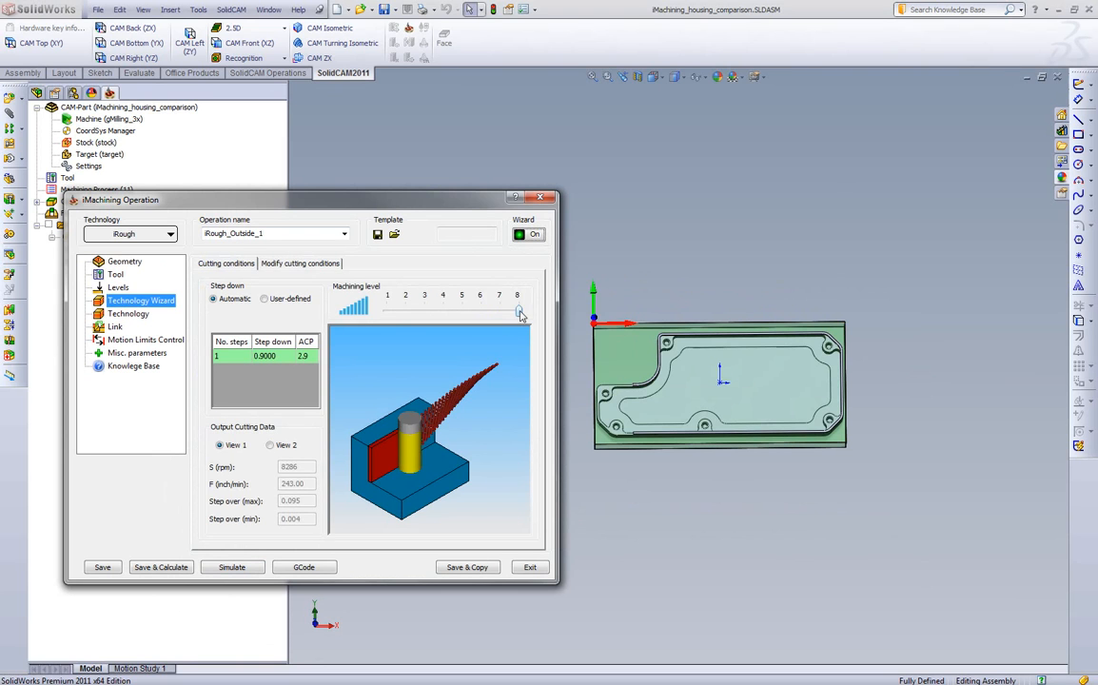
drag(518, 310, 424, 310)
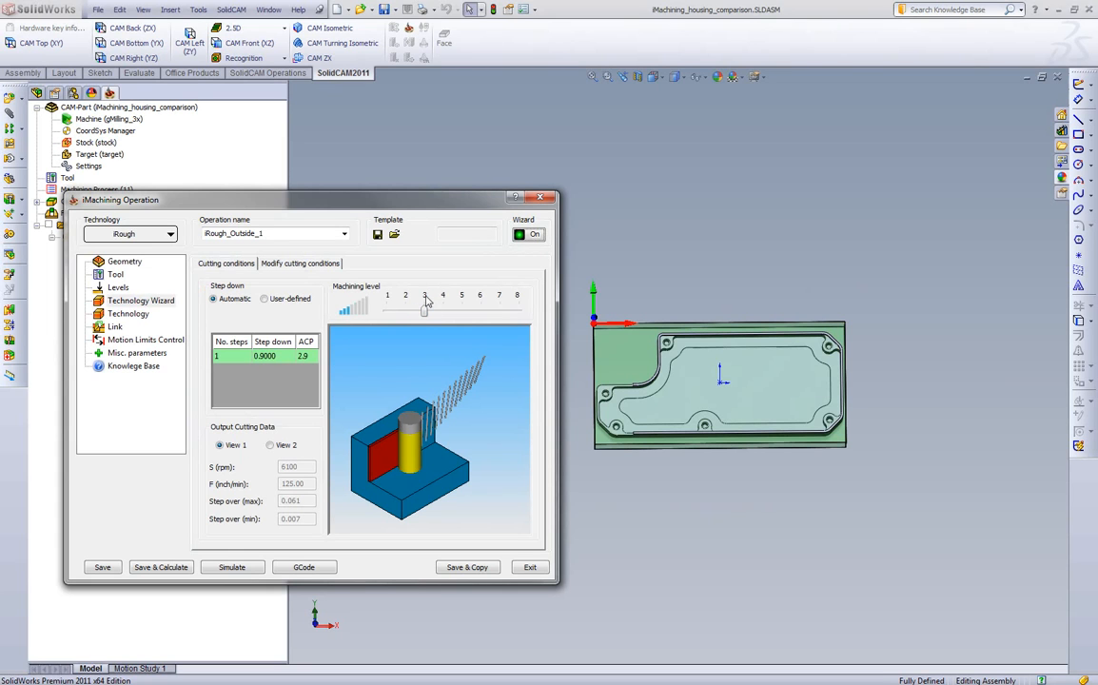
Step: Inspect the wizard's cutting preview up close and compare both views of the output cutting data
middle_drag(427, 466, 420, 424)
scroll(413, 460, up, 3)
scroll(421, 424, up, 2)
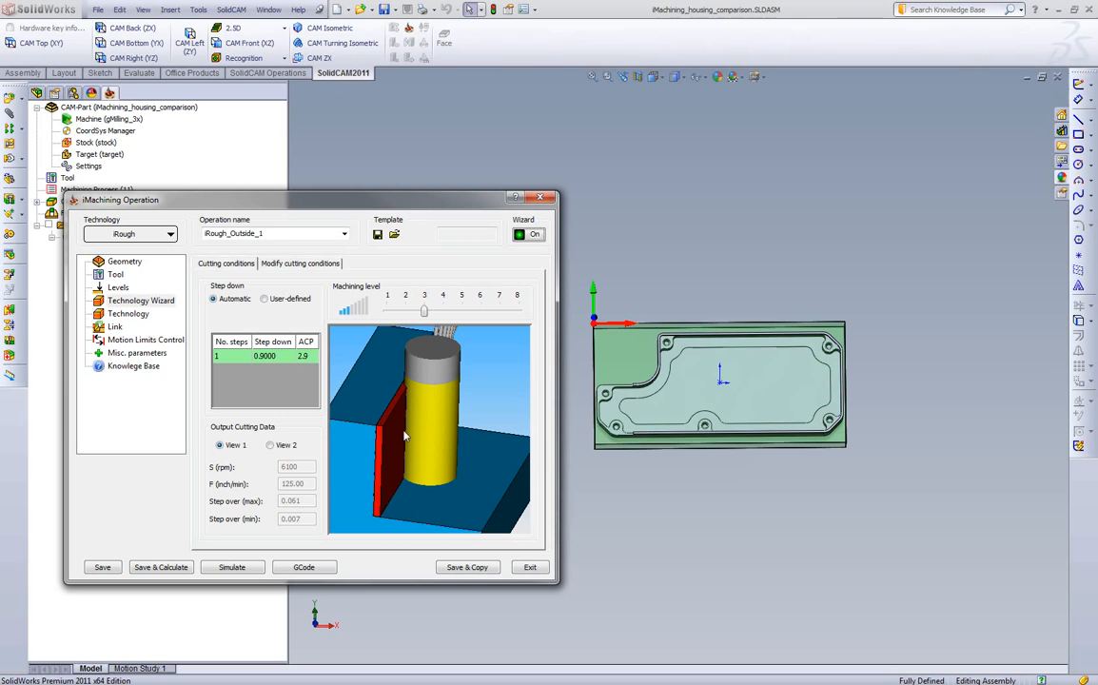
click(272, 445)
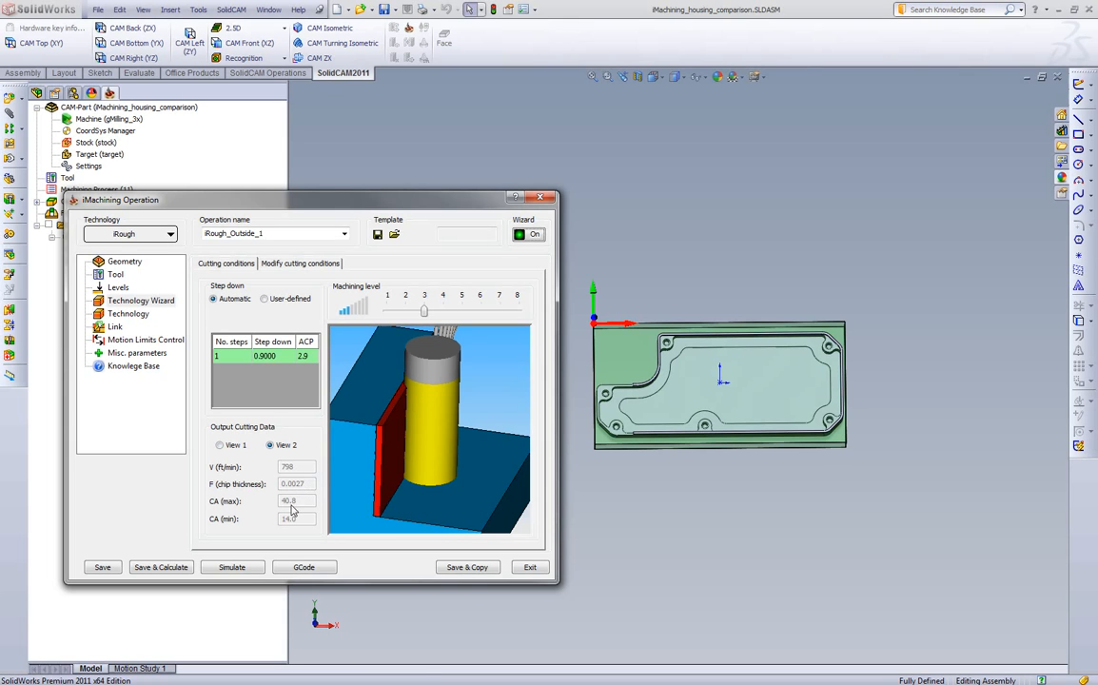
click(220, 445)
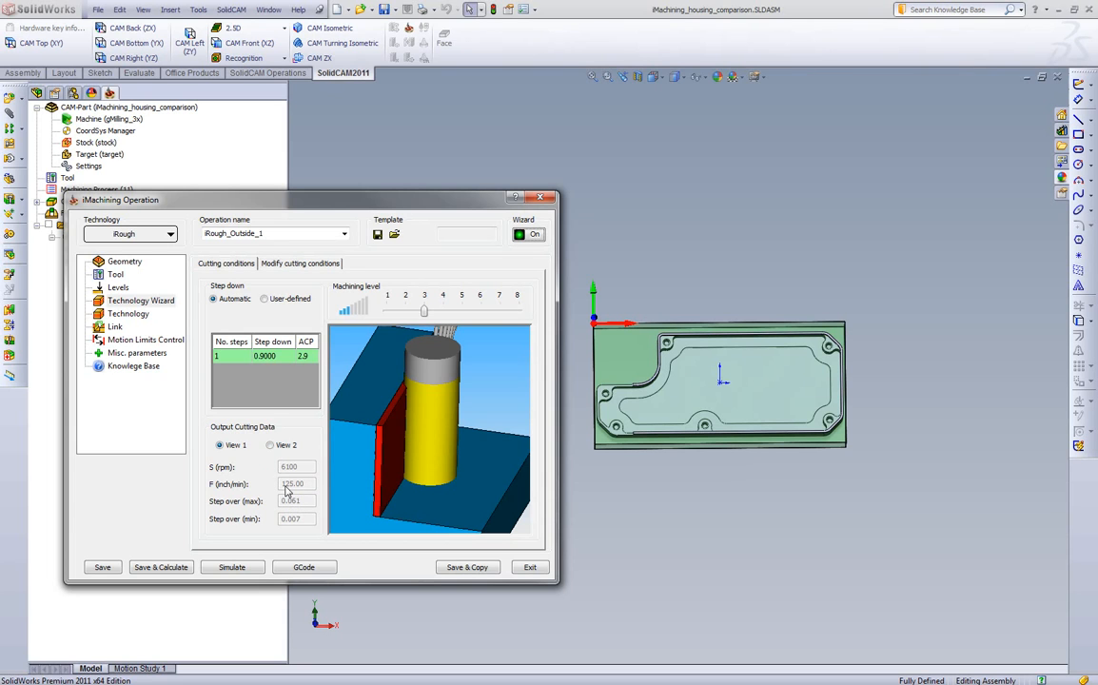
click(287, 446)
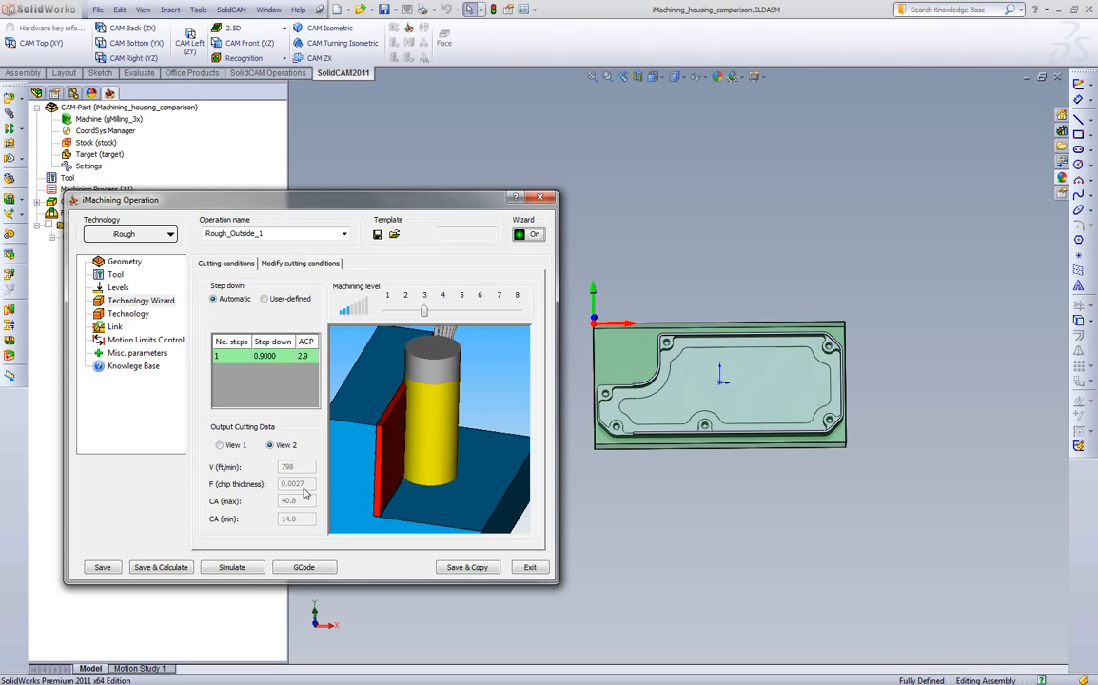
click(219, 445)
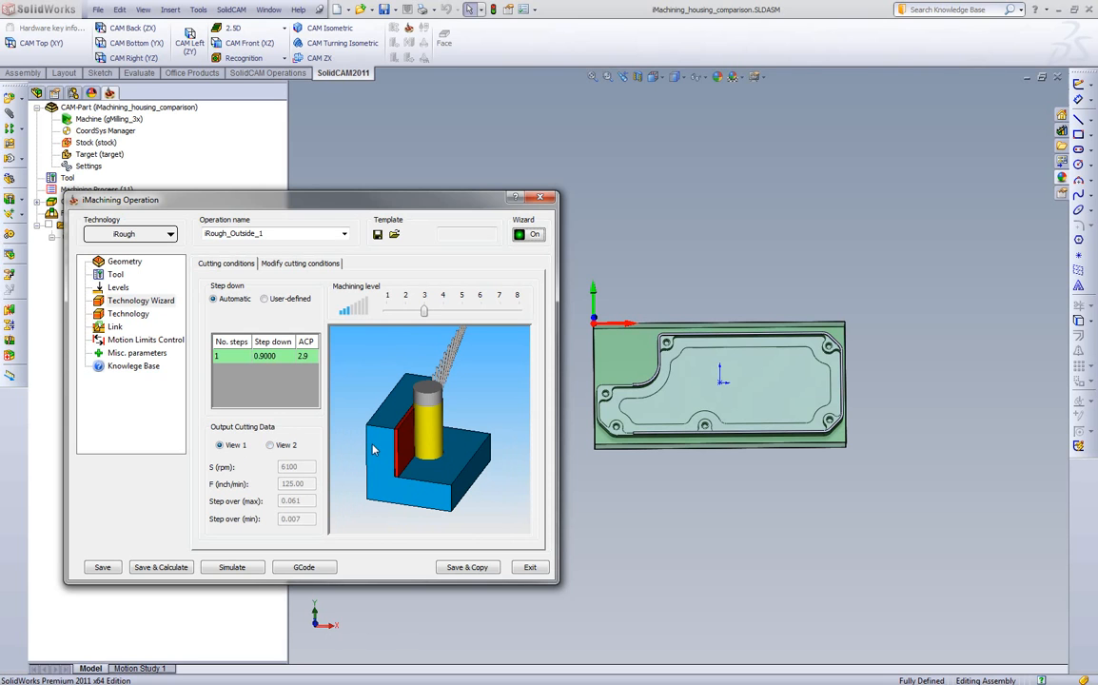
drag(383, 205, 461, 263)
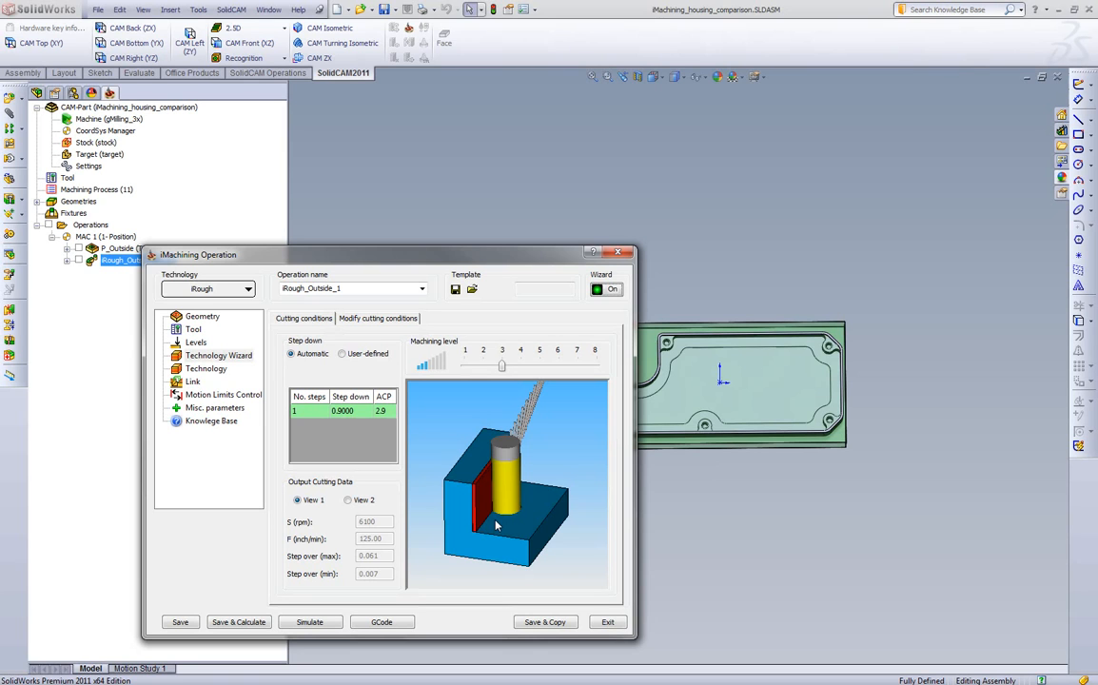
Step: Save and calculate iRough_Outside_1 with the wizard's cutting conditions and run its toolpath simulation
click(239, 622)
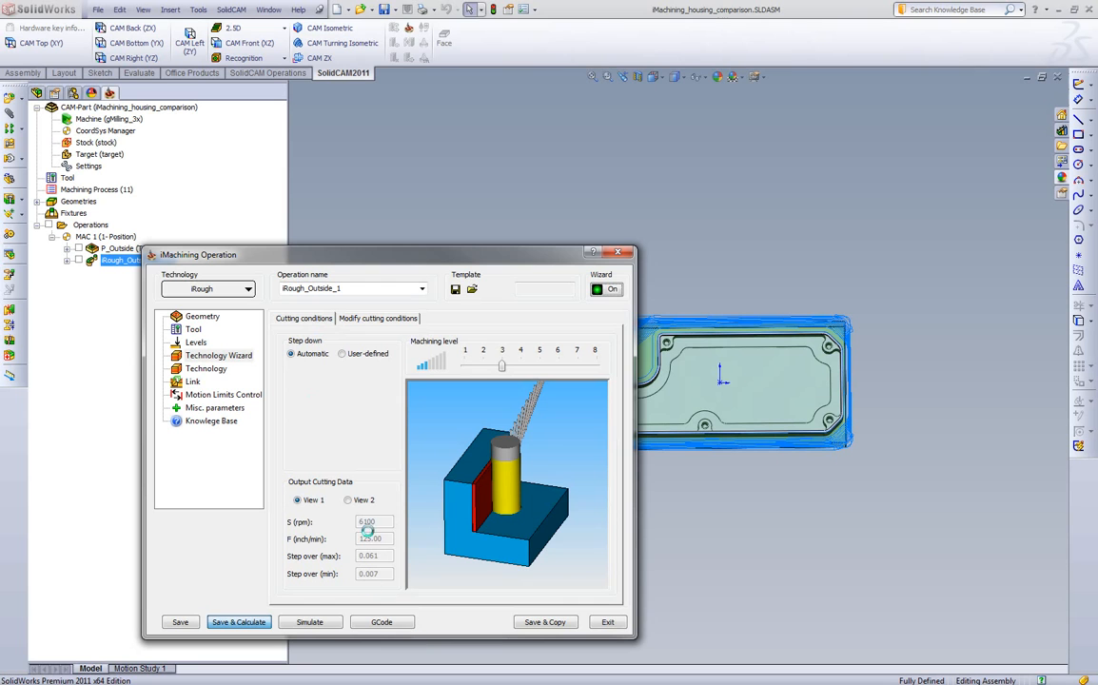
click(310, 622)
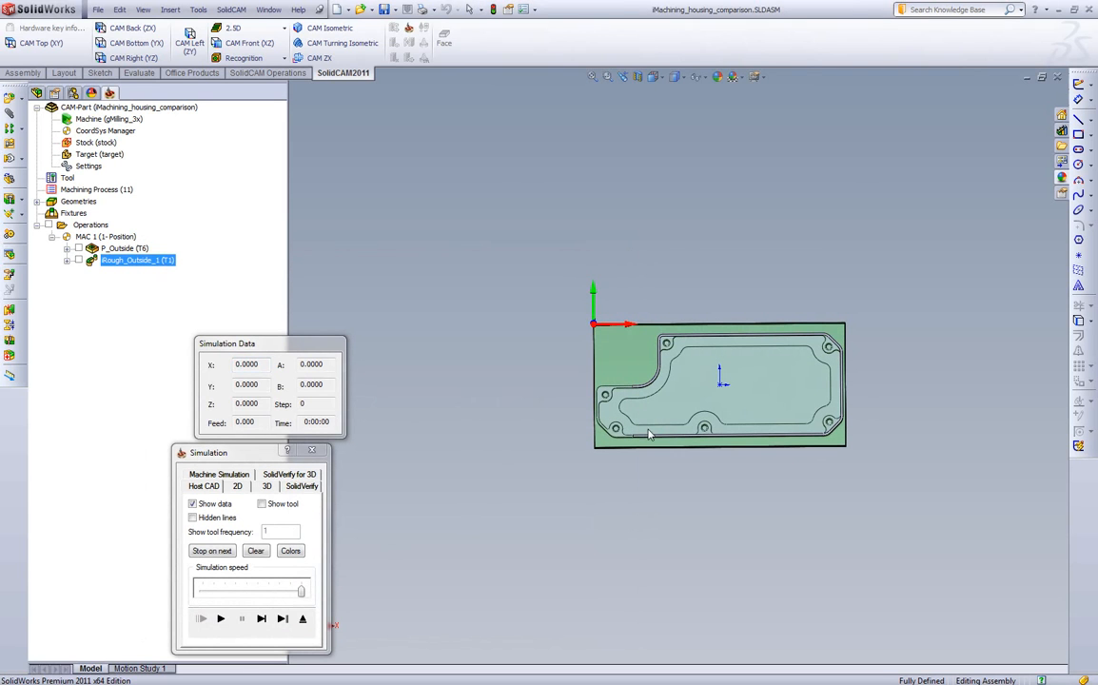
click(259, 617)
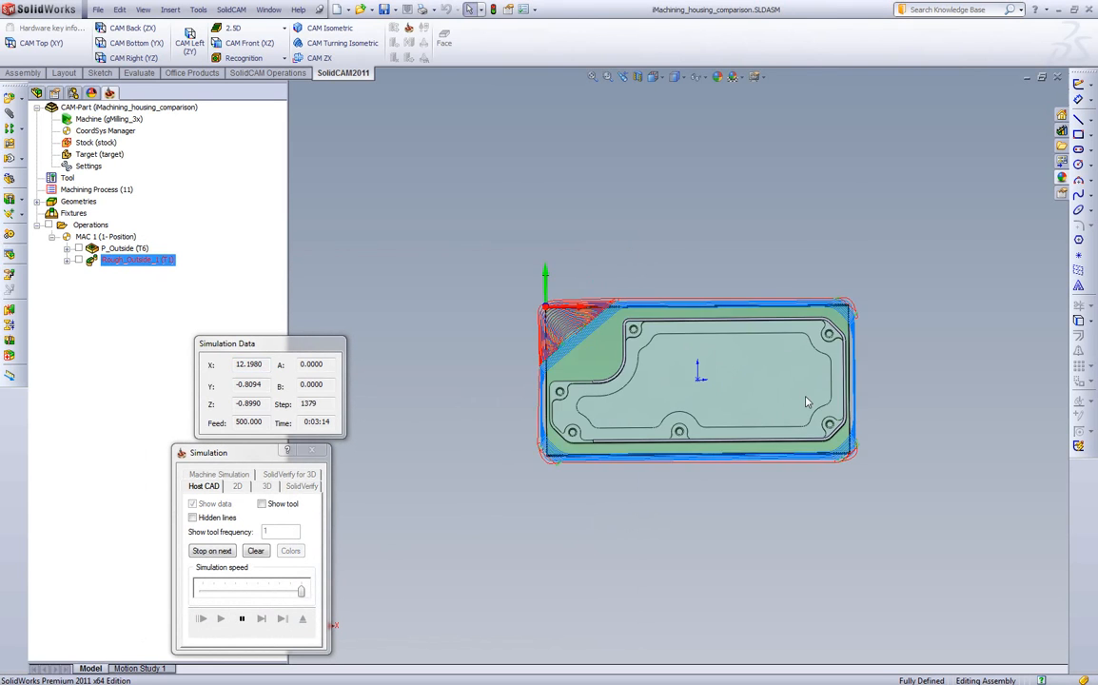
Step: Examine the completed iRough_Outside_1 toolpath and machining time for level 3 up close, and close the simulation
scroll(647, 373, down, 2)
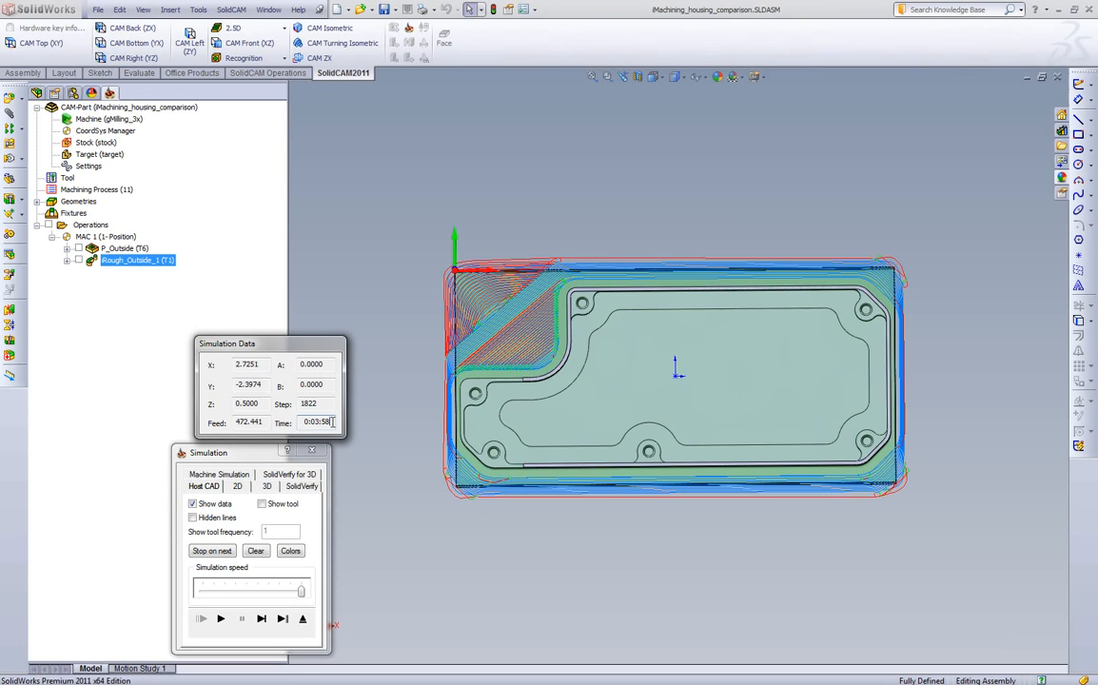
click(301, 618)
Step: Recalculate iRough_Outside_1 at machining level 1 and simulate its full toolpath to examine the machining time
drag(504, 369, 464, 367)
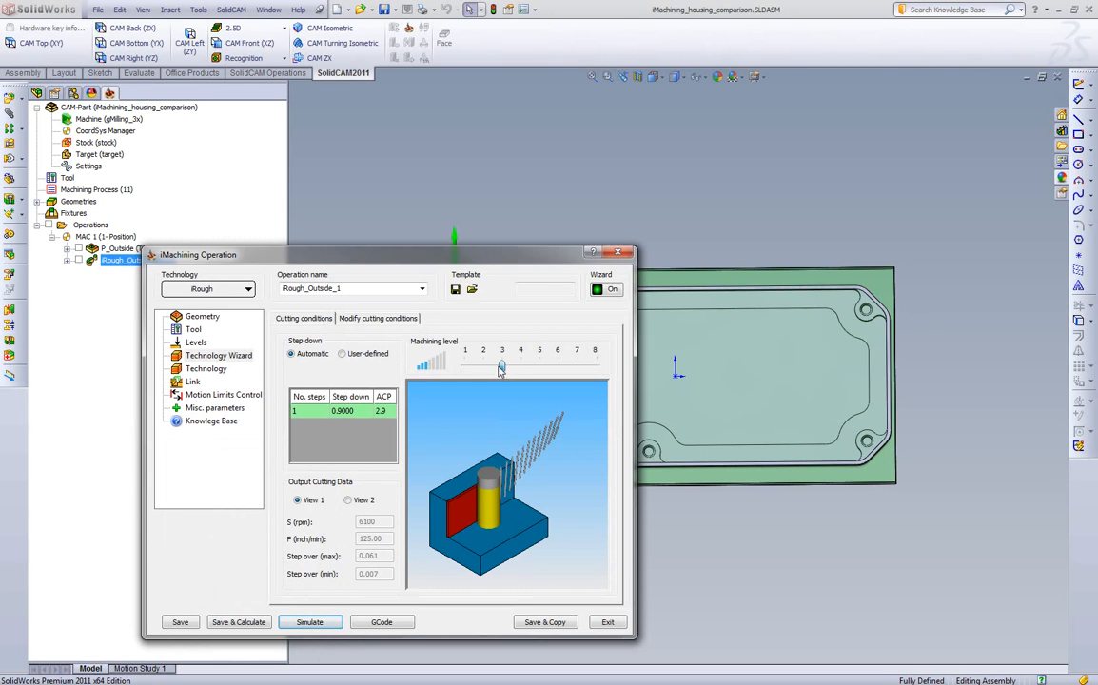
click(247, 621)
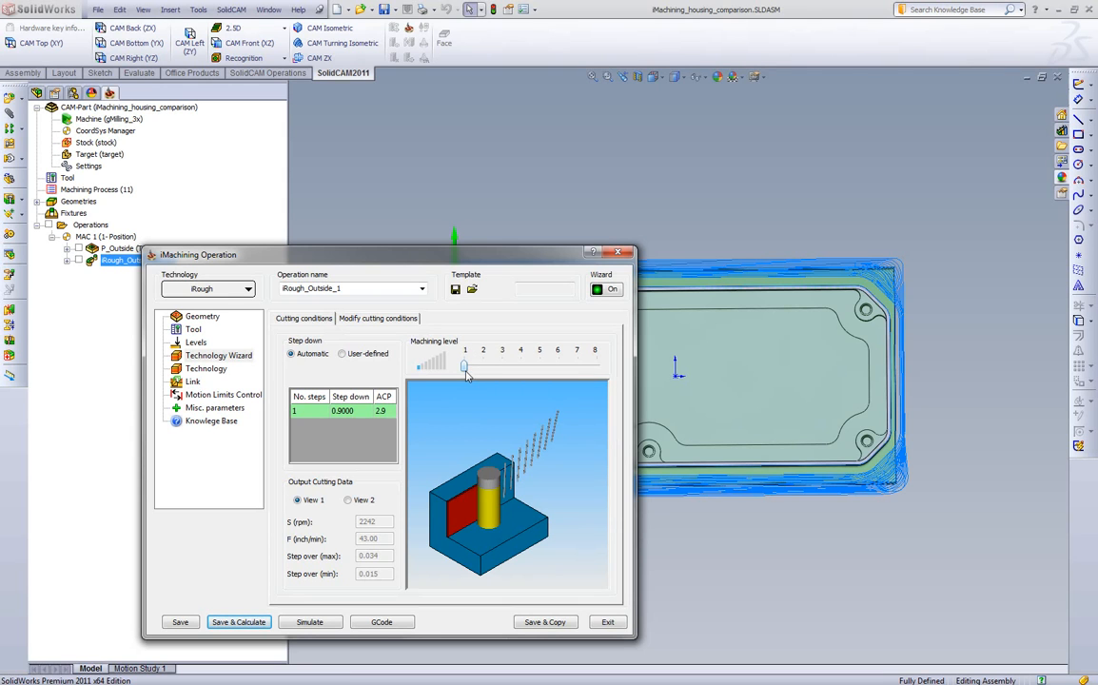
click(309, 621)
click(222, 619)
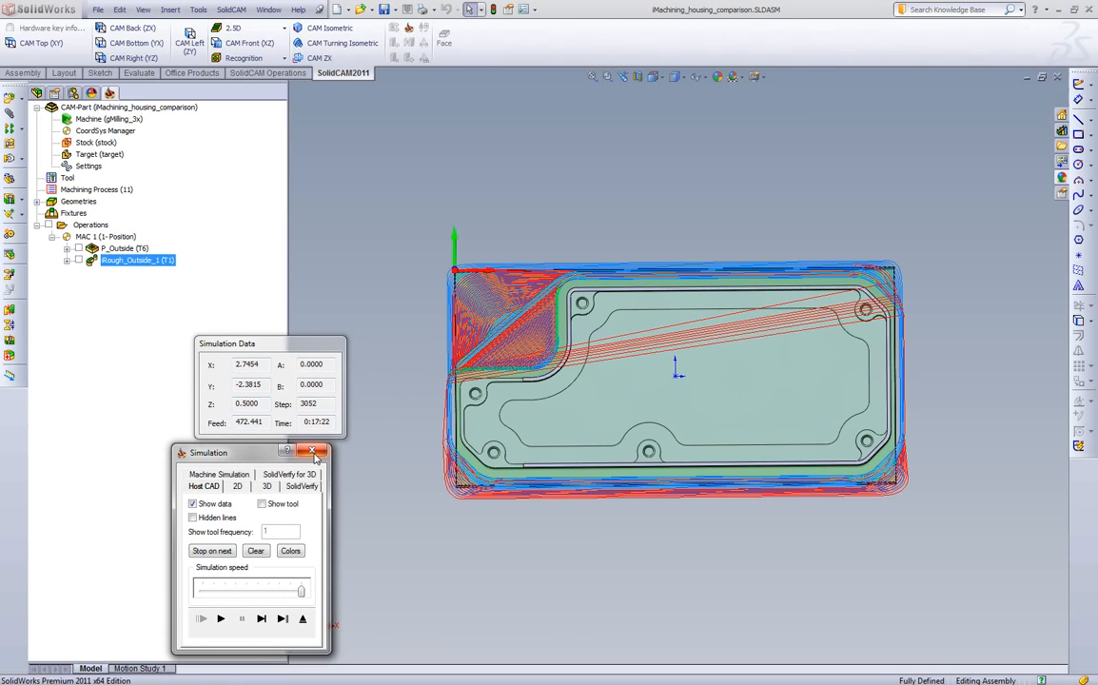
click(313, 453)
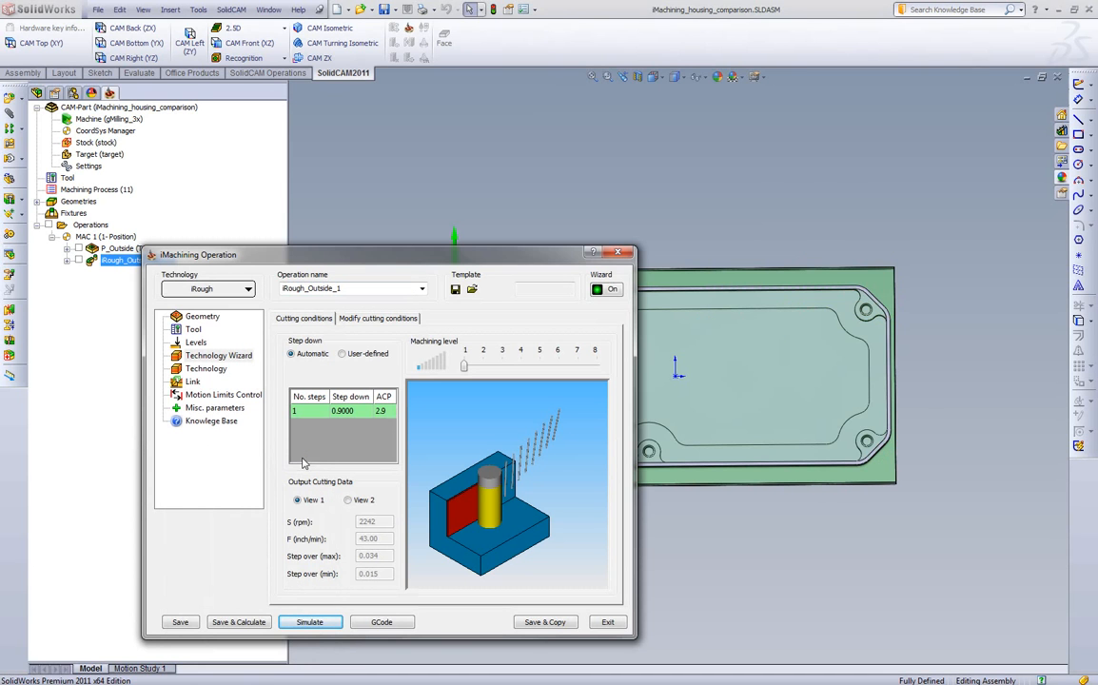
Step: Recalculate iRough_Outside_1 at machining level 2 and simulate its full toolpath to compare the machining time with the other levels
drag(465, 367, 483, 369)
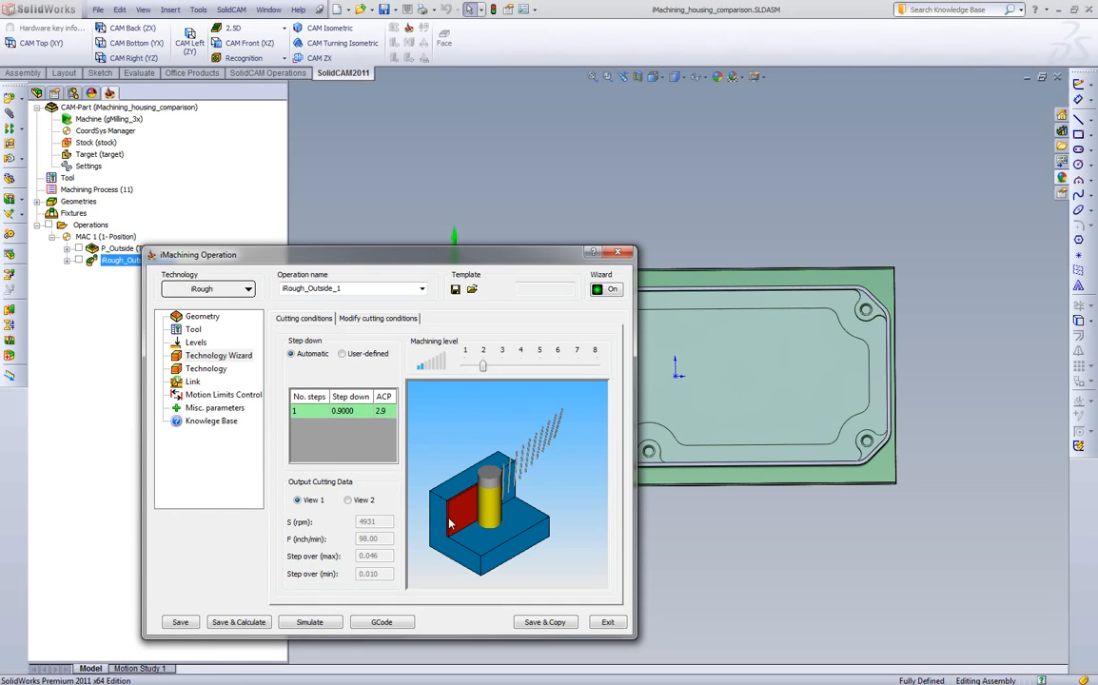
click(233, 622)
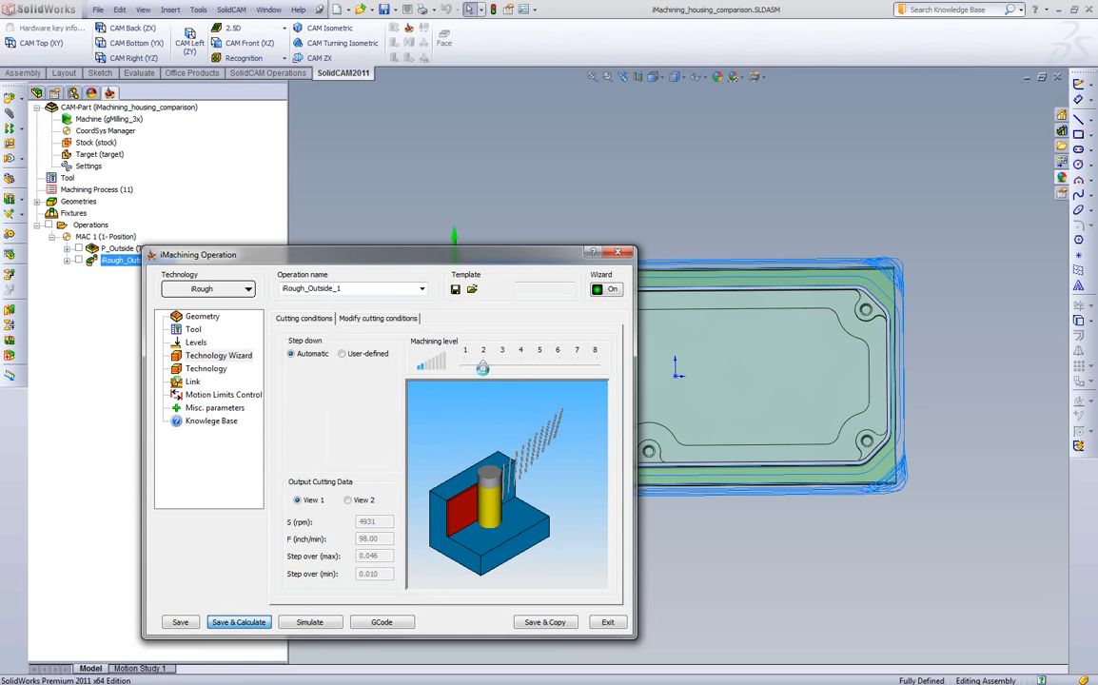
click(310, 623)
click(219, 619)
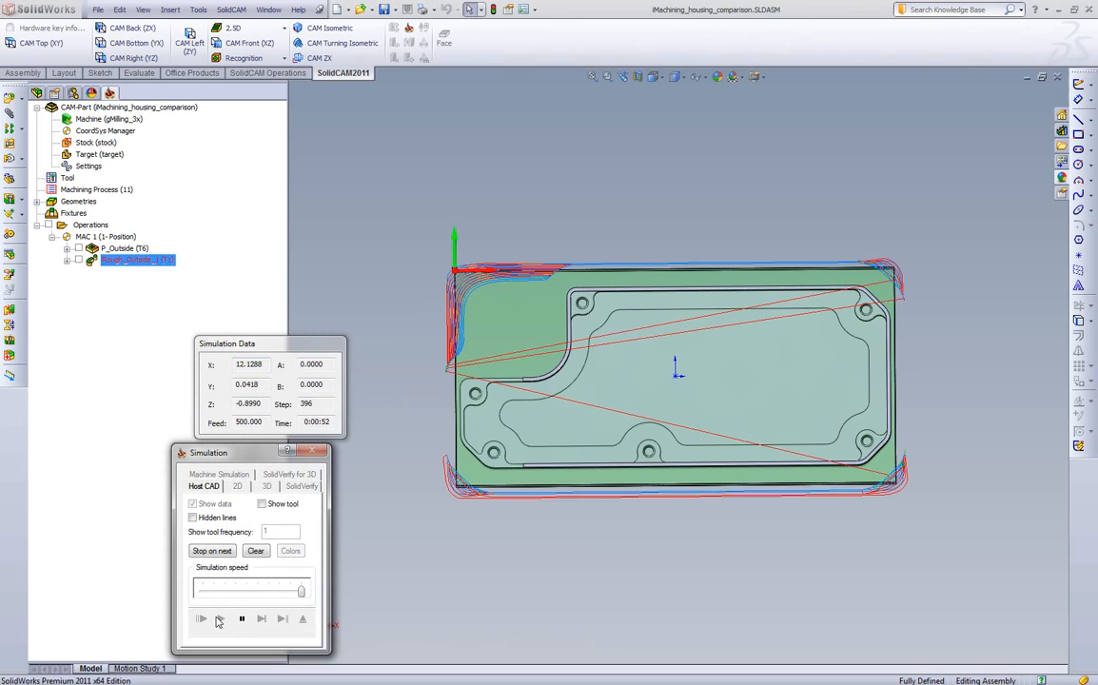
middle_drag(579, 558, 591, 435)
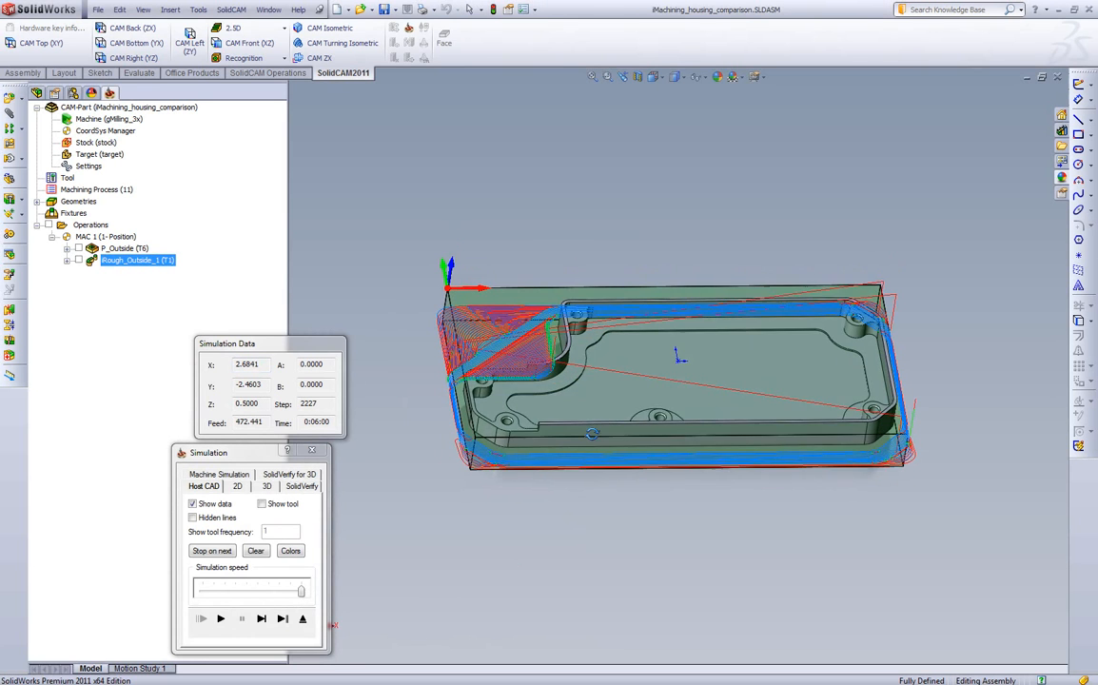
click(303, 618)
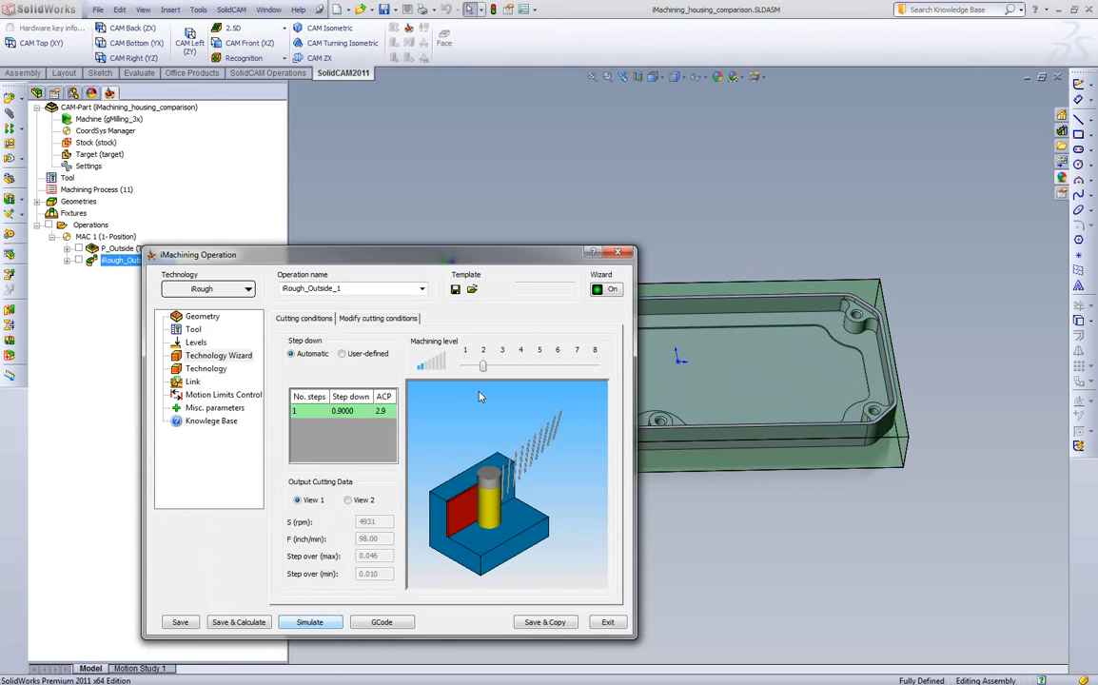
Step: Set the machining level of iRough_Outside_1 to 8 and inspect the wizard's cutting preview up close
drag(485, 368, 596, 371)
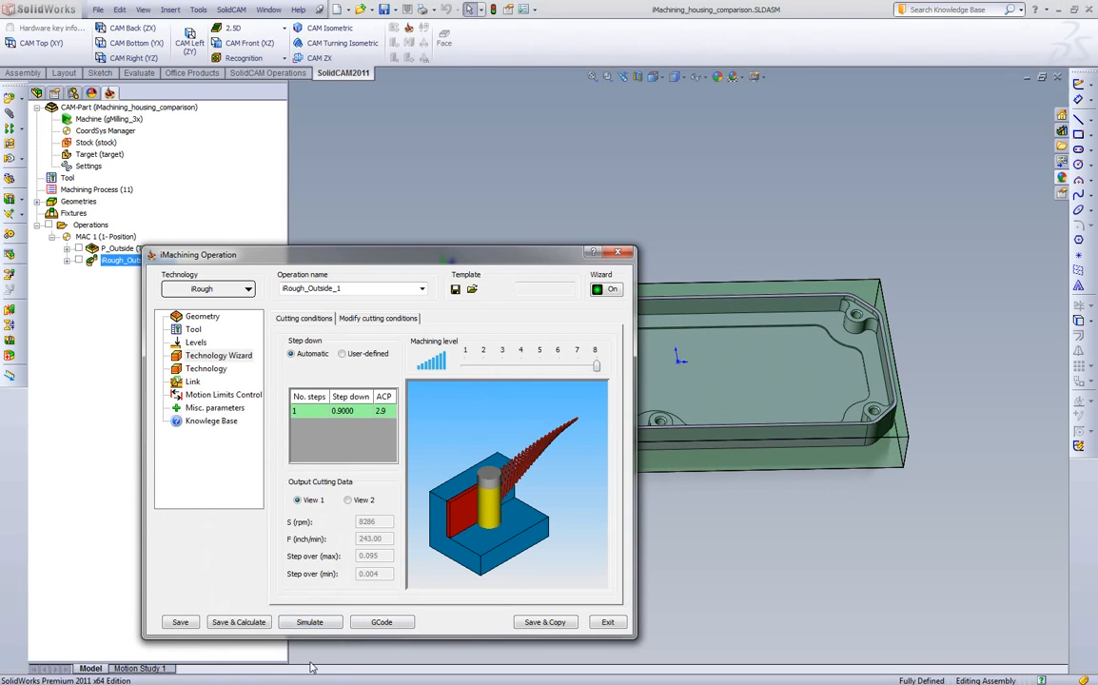
mouse_move(439, 559)
middle_down()
mouse_move(457, 535)
mouse_move(455, 552)
middle_up()
scroll(458, 533, up, 3)
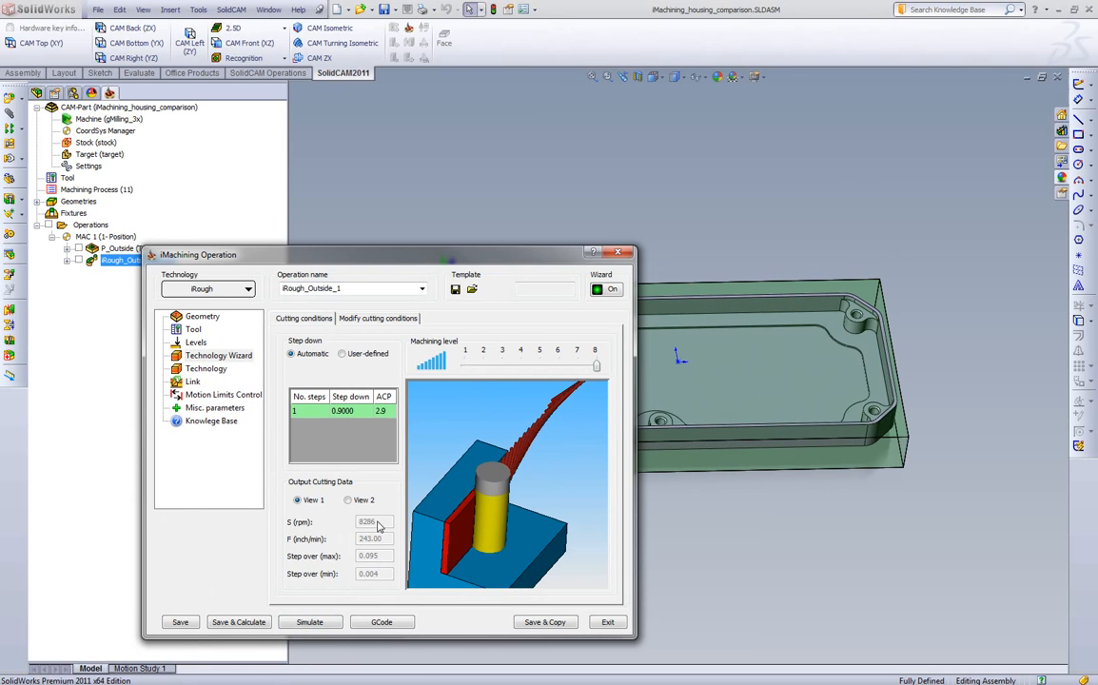
Step: Save and calculate iRough_Outside_1 at machining level 8 and run its full toolpath simulation to examine the machining time
click(234, 621)
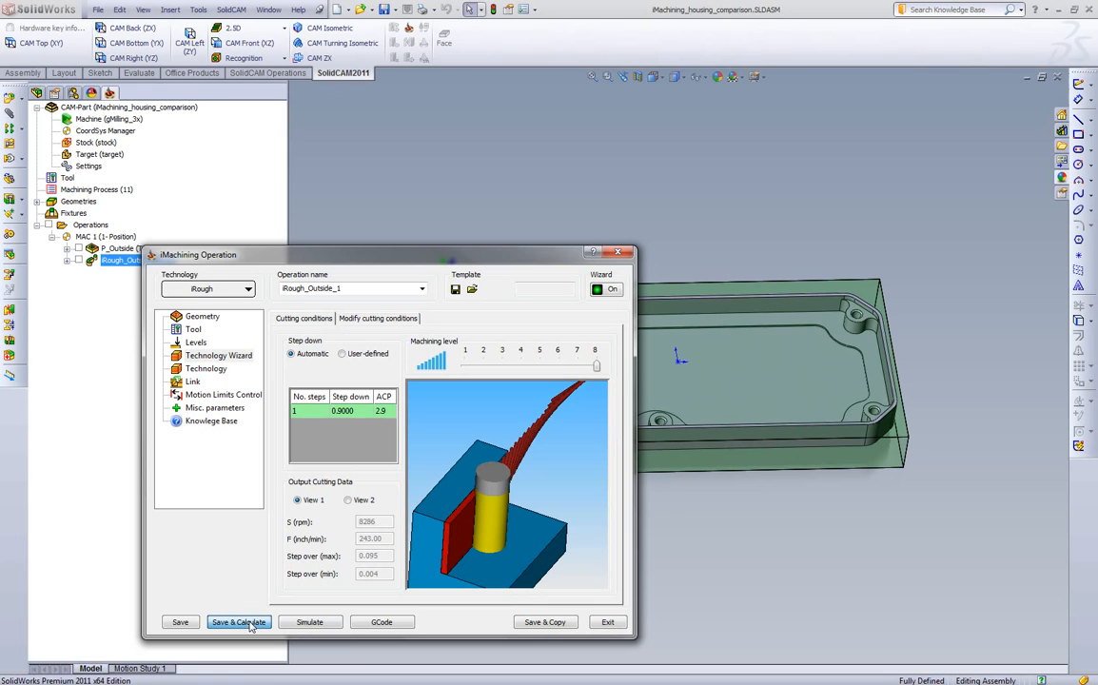
click(306, 621)
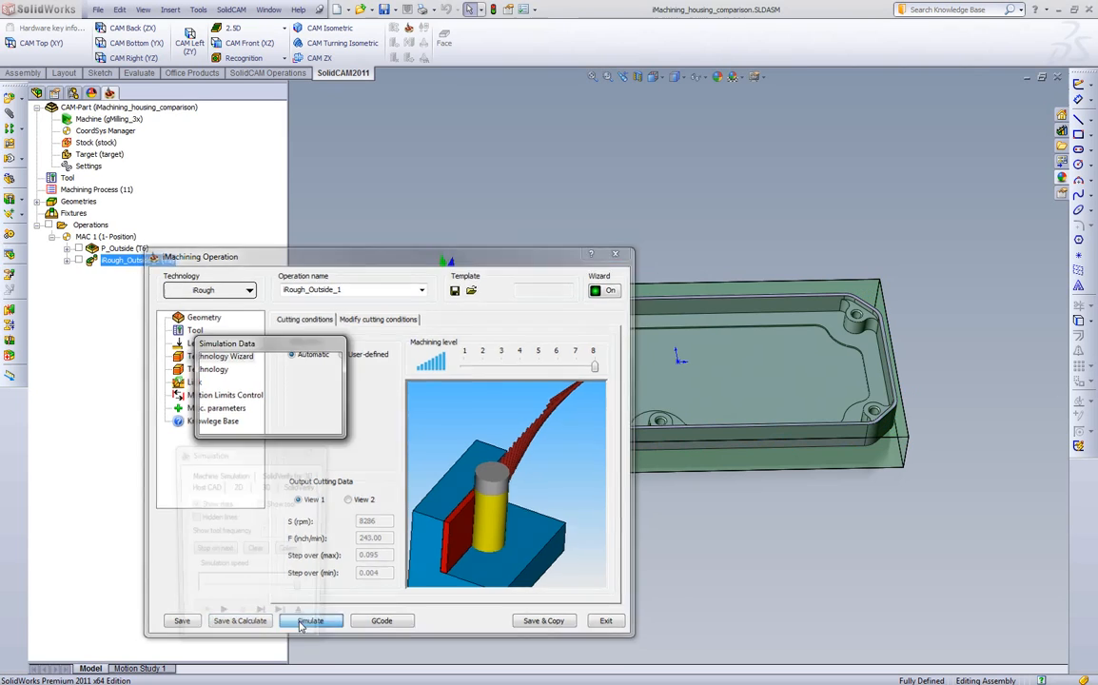
click(222, 619)
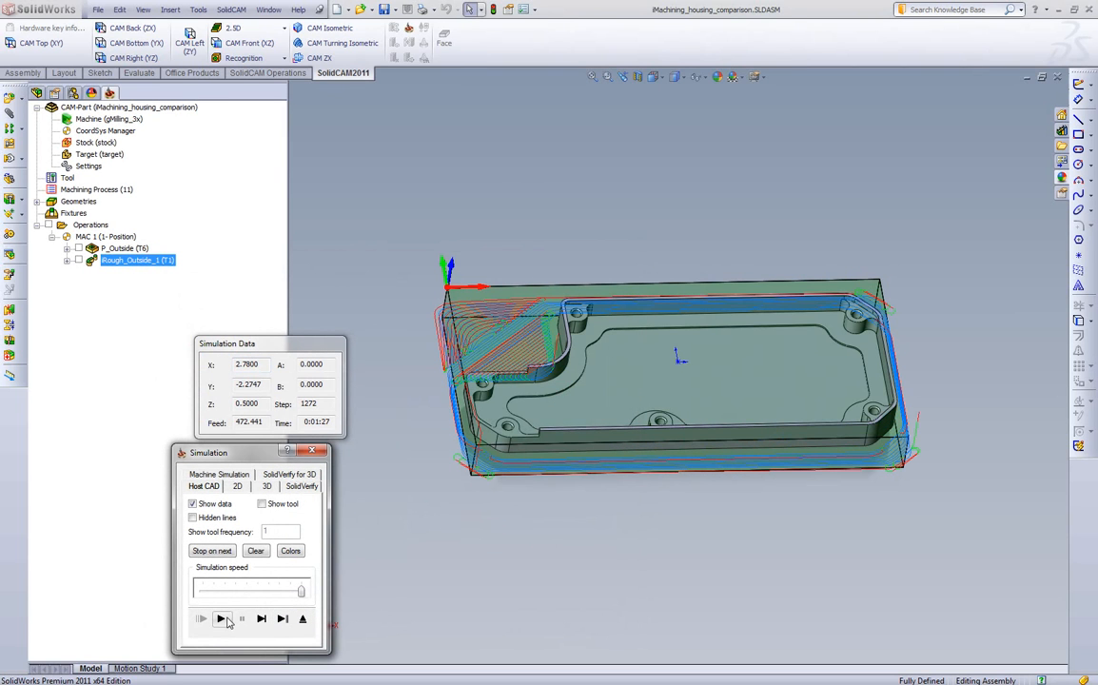